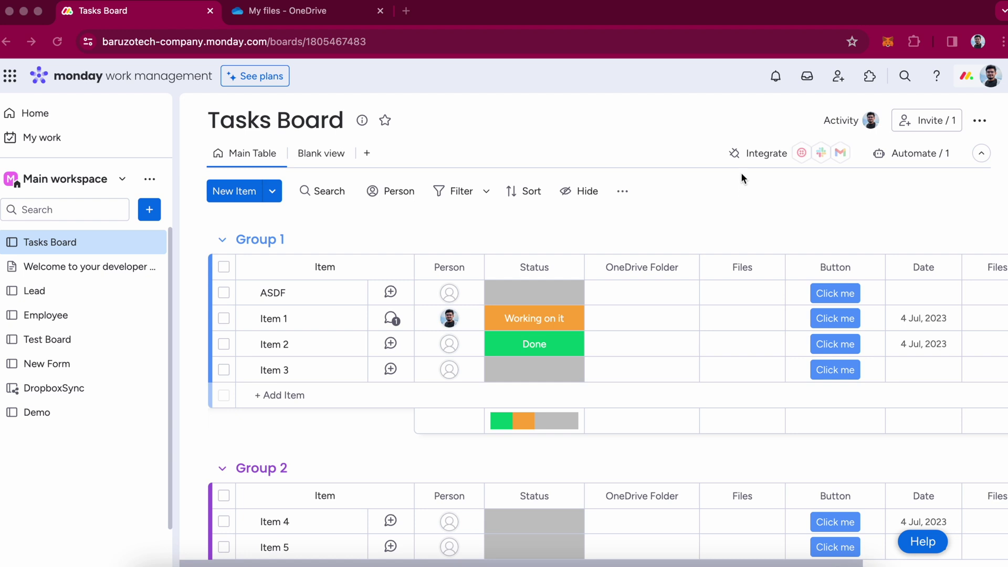
- Search 'onedrive' in the Automation center and use OneDrive Sync's create-folder-on-new-item template
left_click(757, 154)
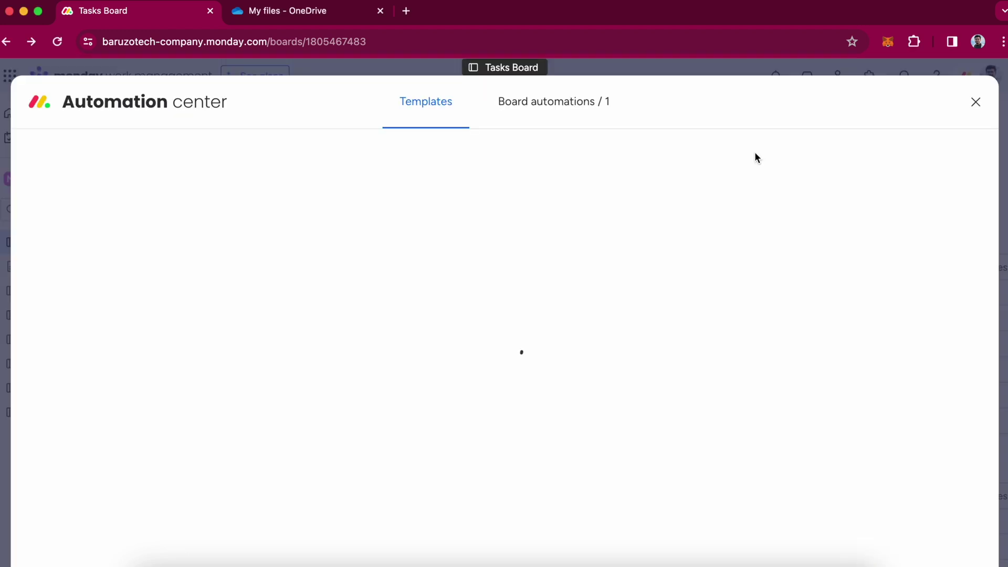
type("onedrive")
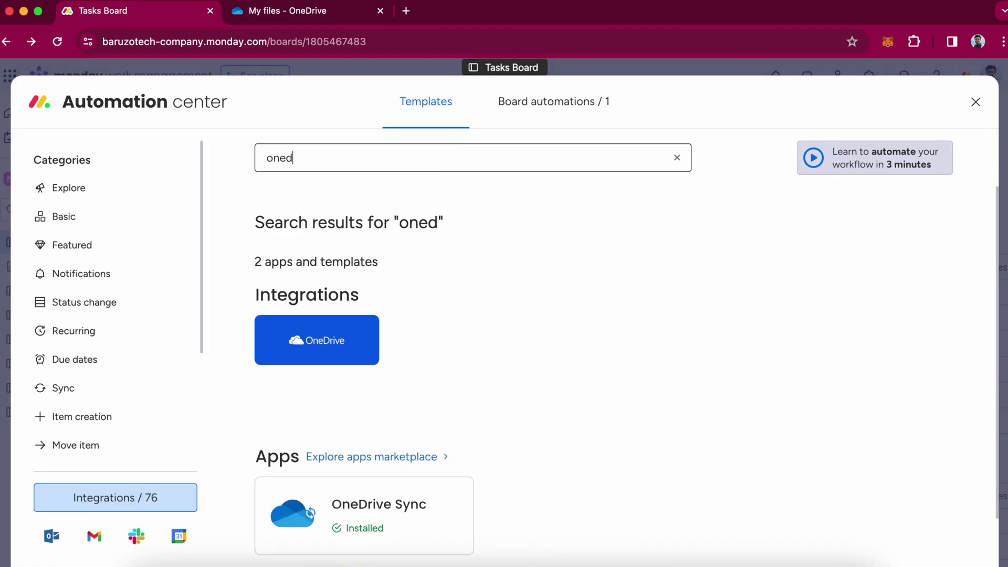
left_click(363, 509)
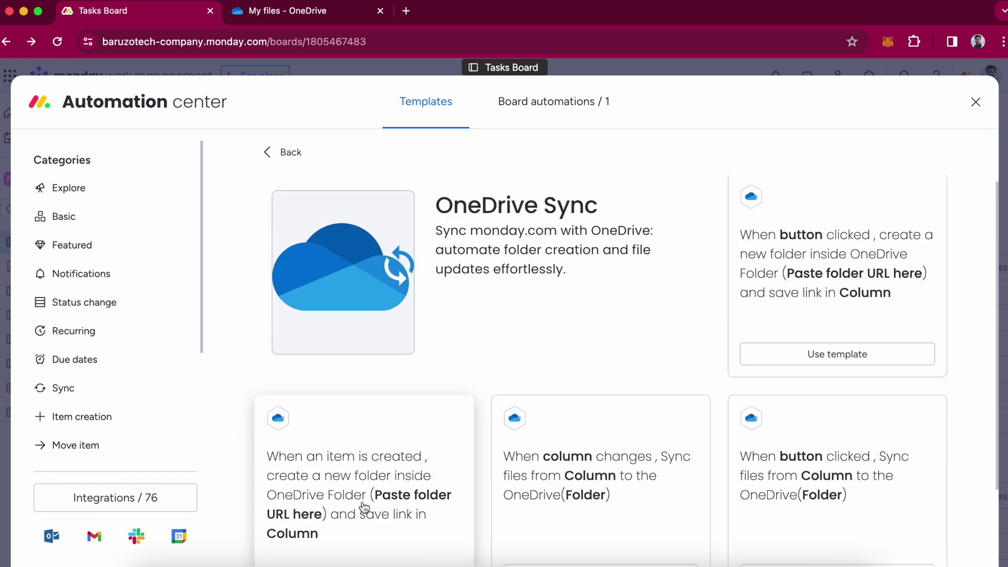
scroll(364, 507, "down", 2)
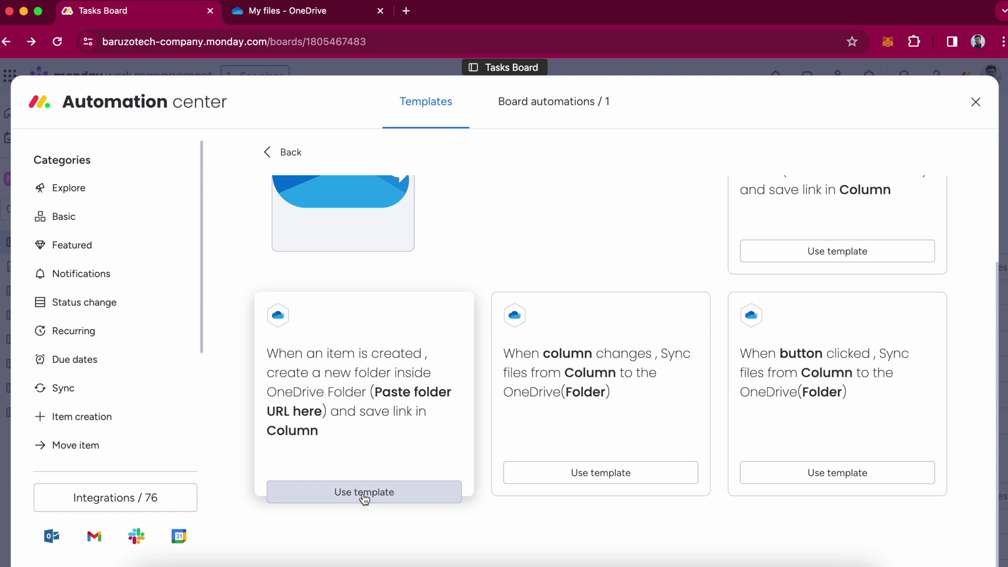
left_click(364, 497)
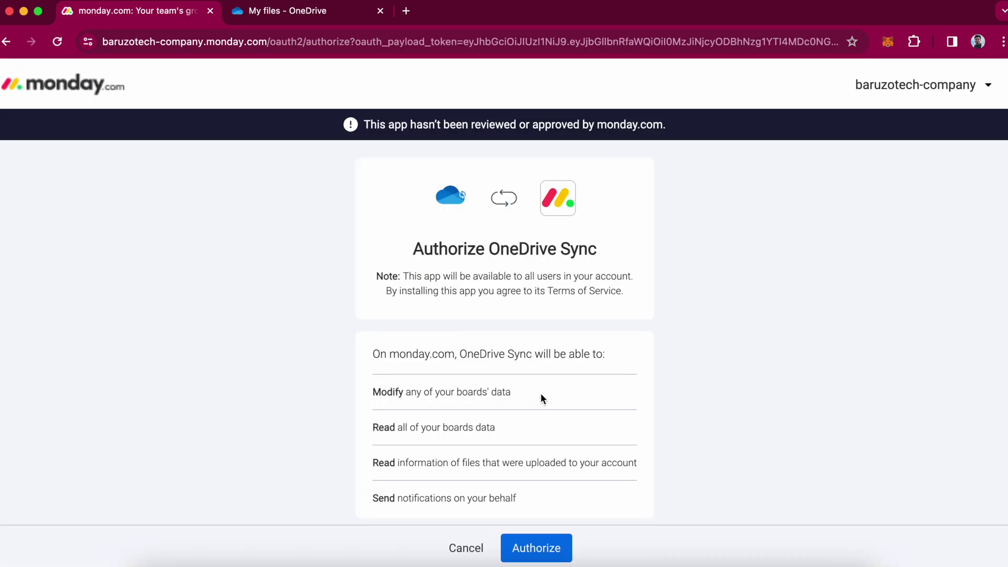
- Authorize OneDrive Sync and accept Microsoft's permission for it to access OneDrive files
scroll(542, 395, "down", 1)
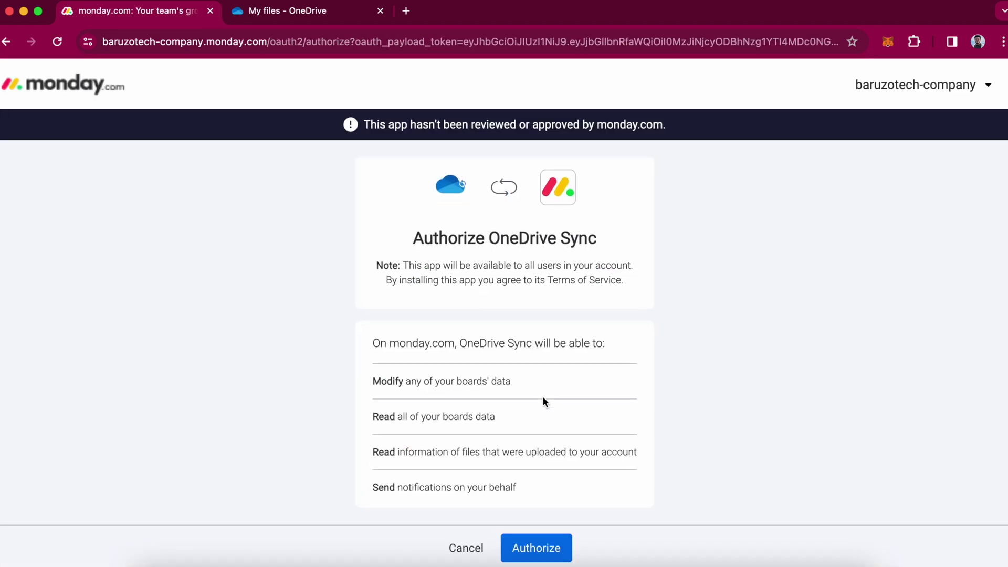
left_click(545, 550)
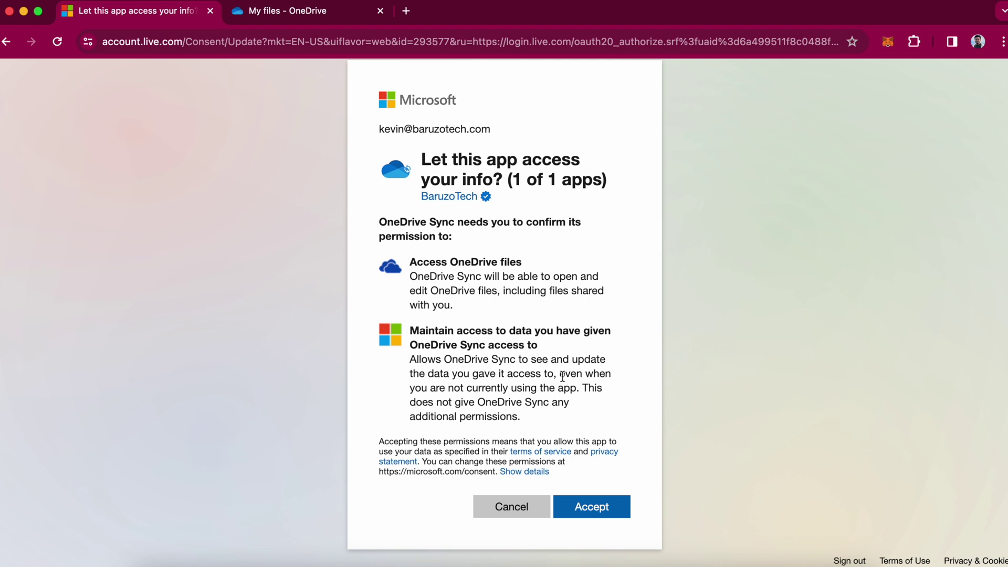
left_click(593, 507)
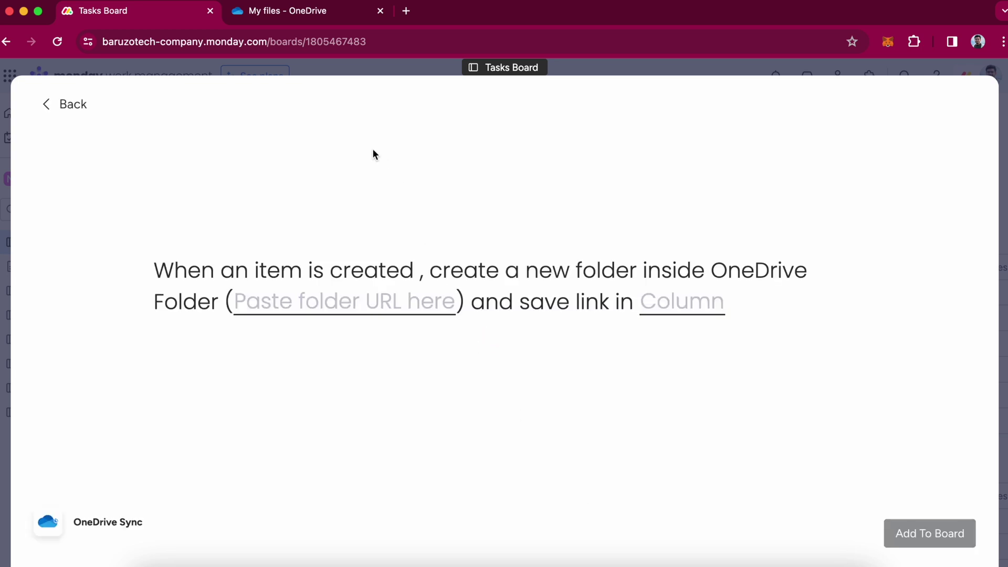
- Copy the OneDrive Project folder URL and paste it into the recipe's folder URL field
left_click(314, 19)
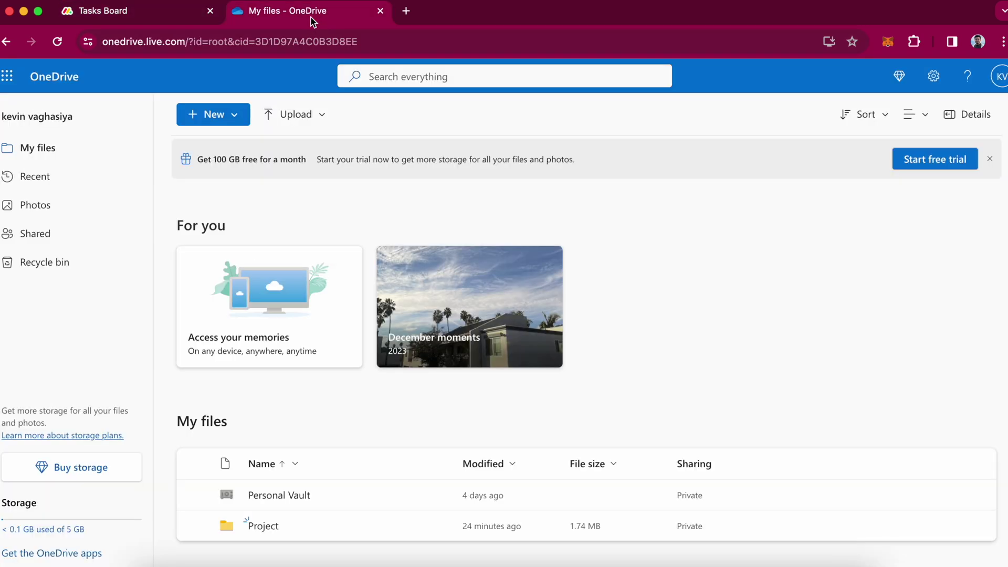
left_click(263, 526)
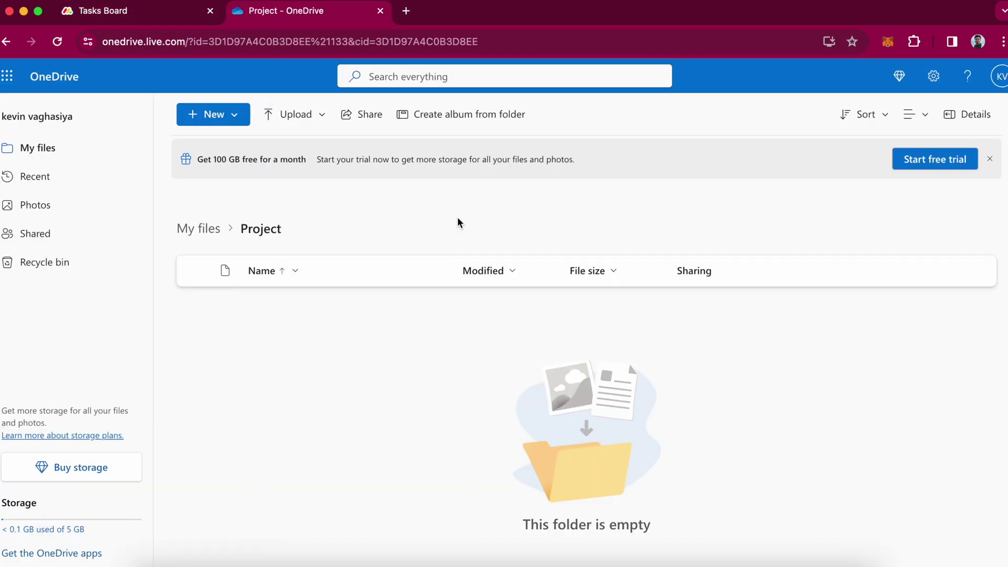
left_click(490, 42)
left_click(152, 16)
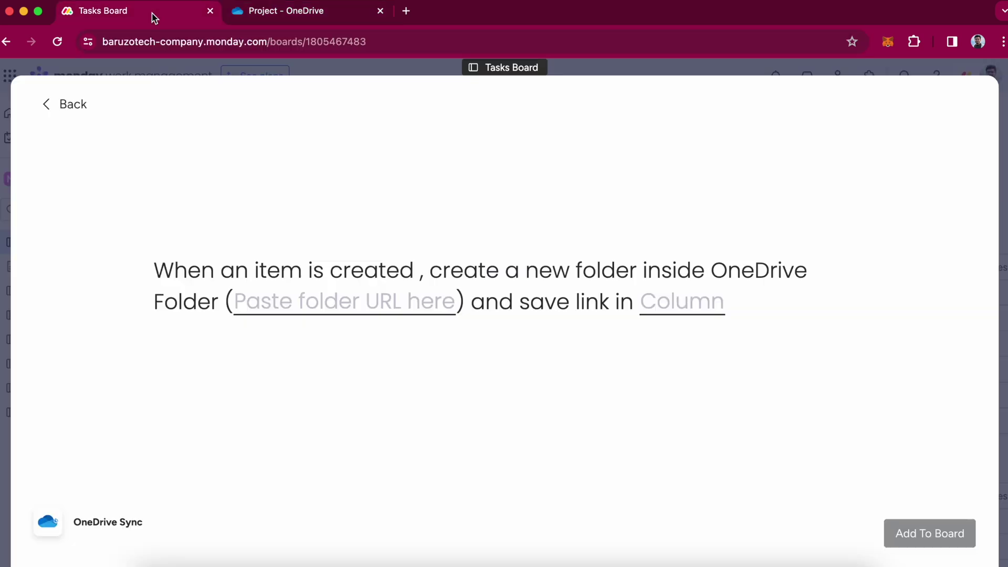
left_click(339, 298)
type("https://onedrive.live.com/?id=3D1D87A4C0B3DB02%2113&cid=3D1D87A4C0B3DB02")
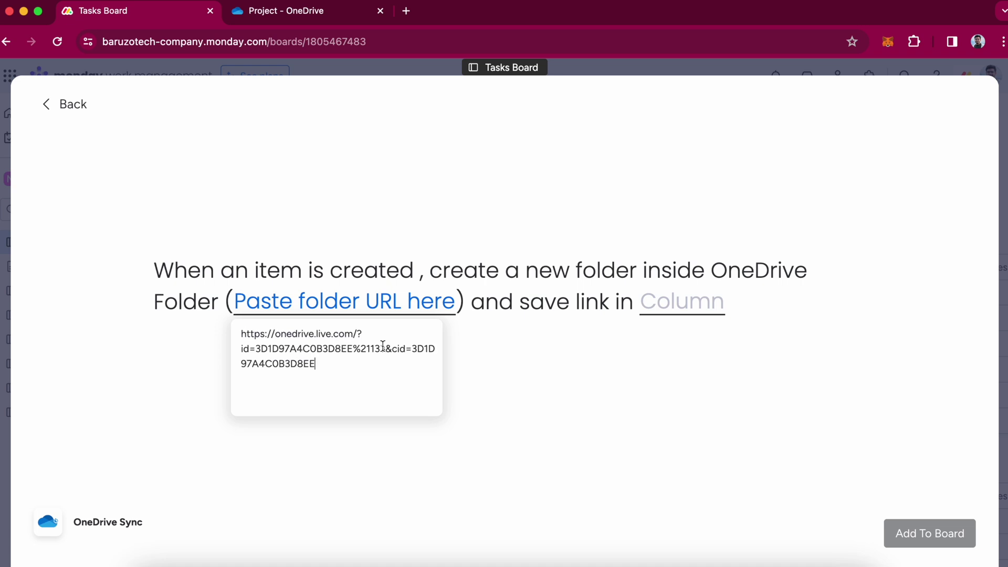
left_click(466, 360)
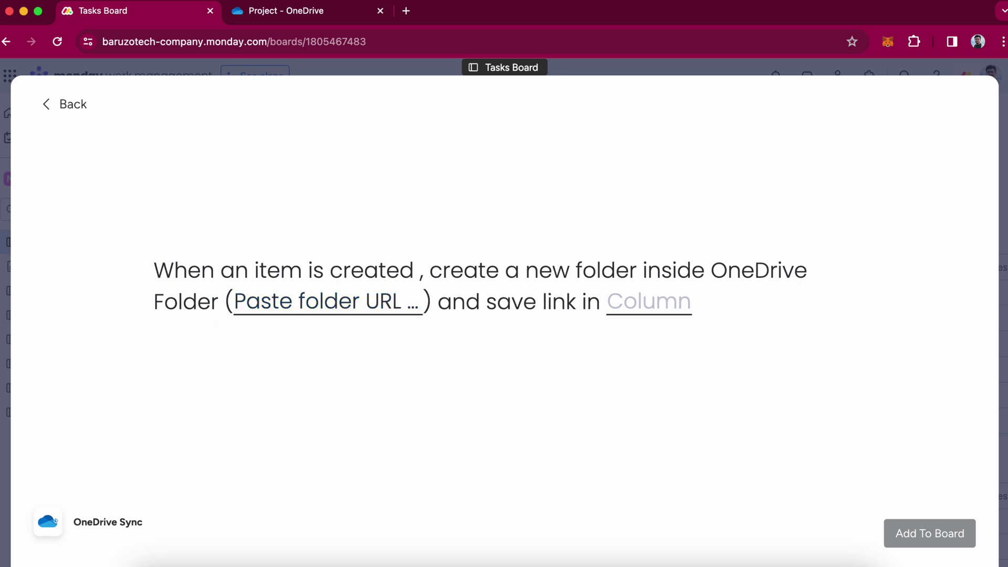
- Choose OneDrive Folder as the column that stores the created folder links
left_click(293, 9)
left_click(181, 21)
left_click(632, 306)
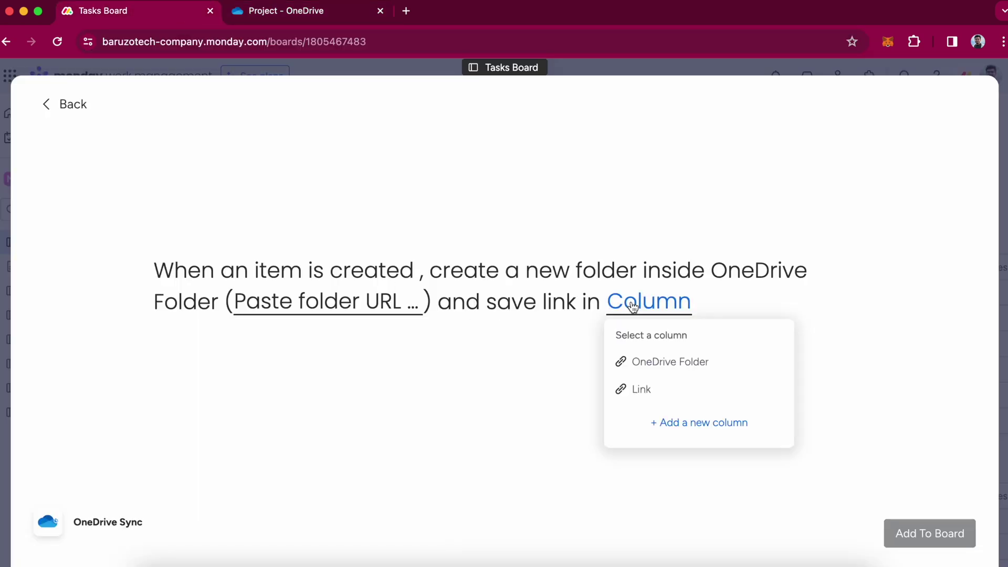
left_click(710, 376)
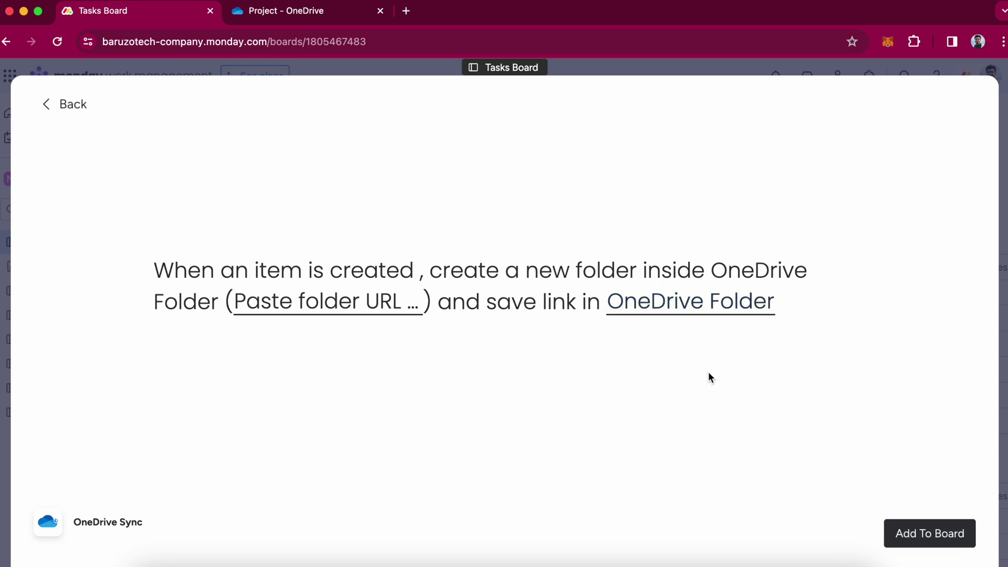
- Add the recipe to the board, switch off the duplicate automation, and close the Automation center
left_click(928, 534)
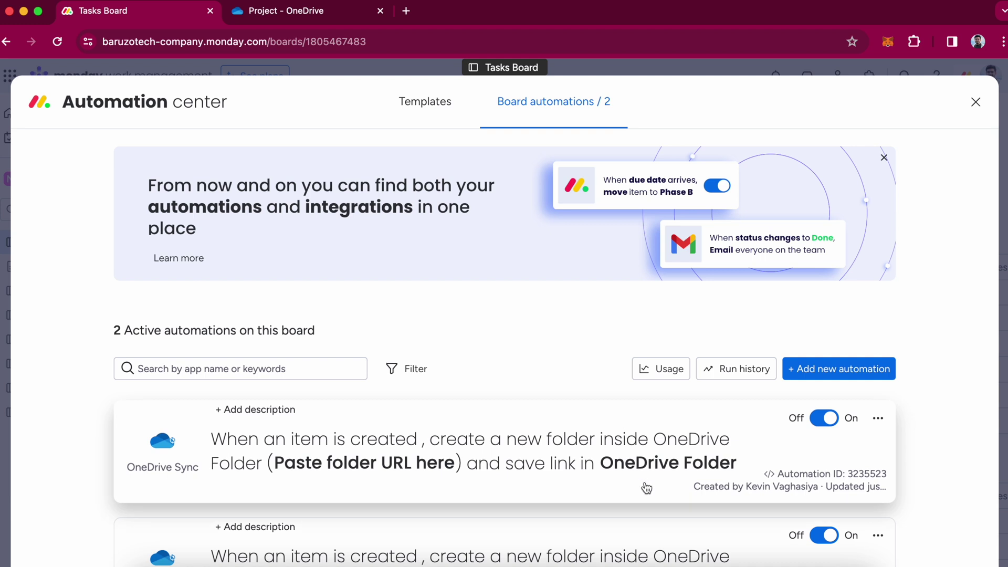
left_click(822, 538)
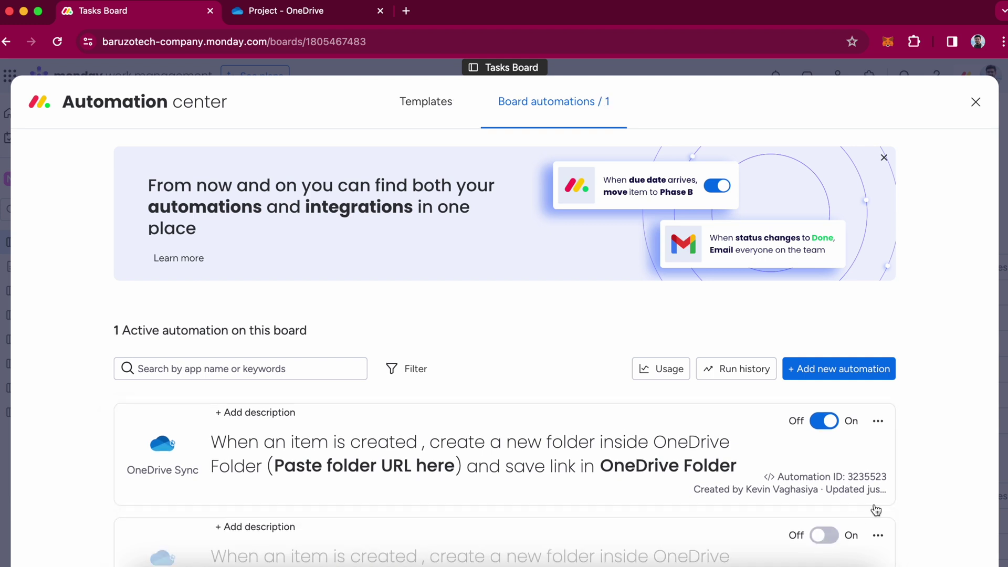
left_click(975, 103)
left_click(330, 398)
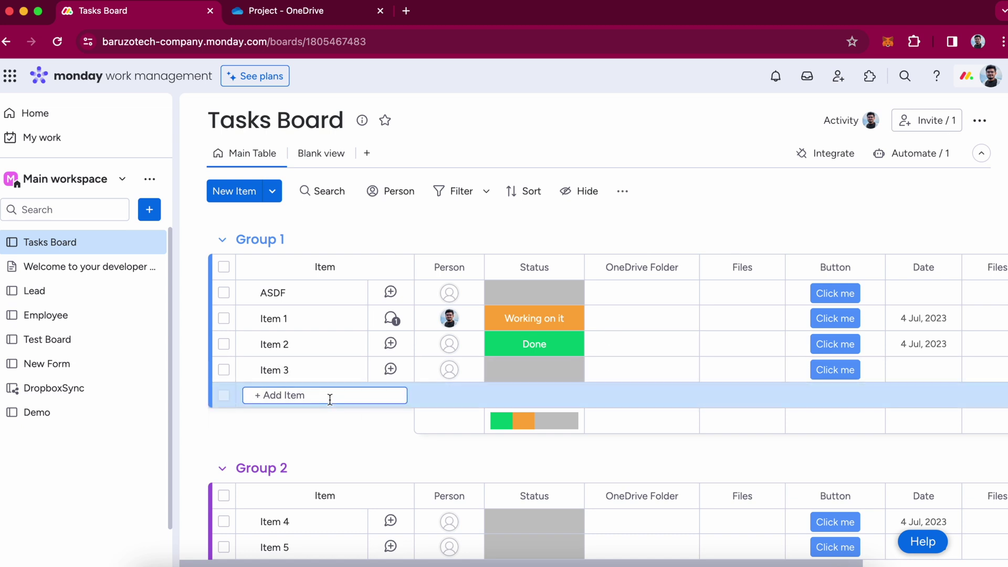
- Create Item 4 in Group 1 and check its new folder inside OneDrive Project
type("Item 4")
key("Return")
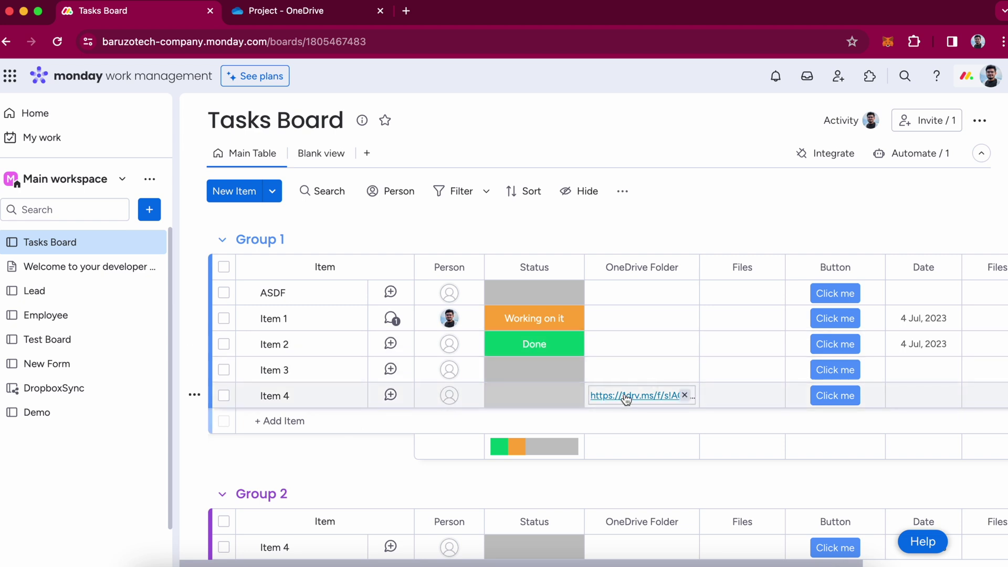
left_click(642, 405)
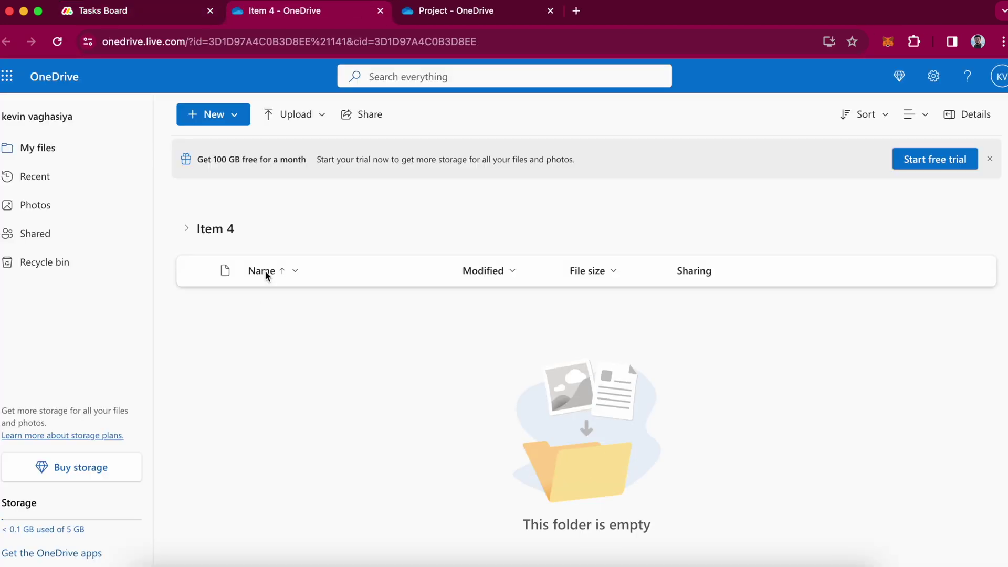
left_click(257, 230)
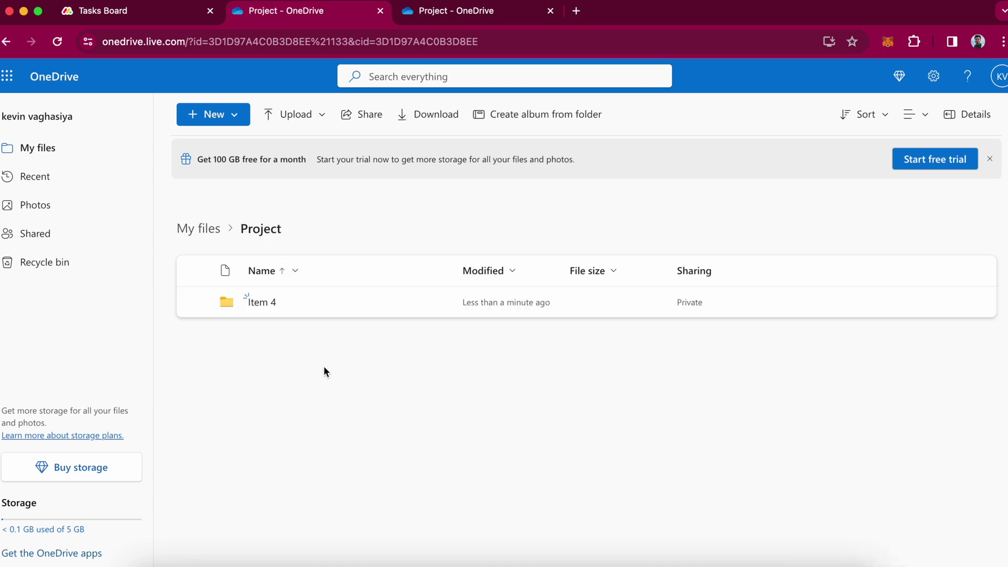
left_click(262, 302)
- Look at Item 1's empty OneDrive Folder cell and reopen the Automation center
left_click(132, 10)
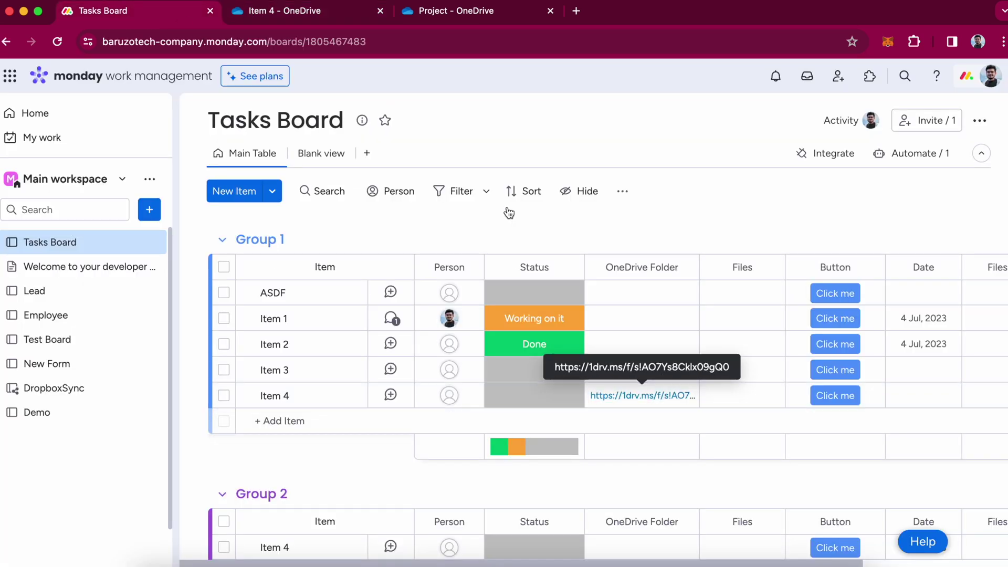
left_click(647, 318)
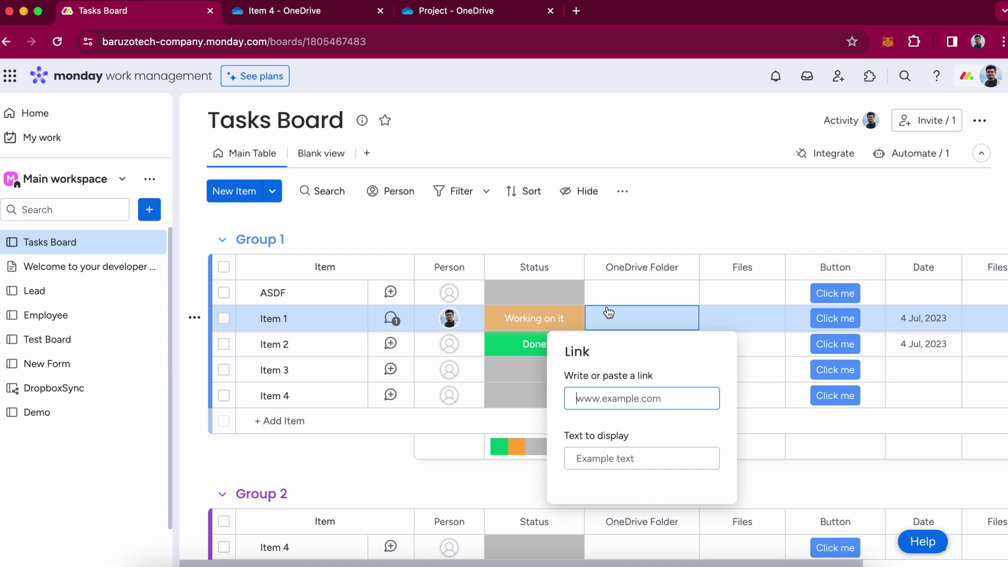
left_click(676, 195)
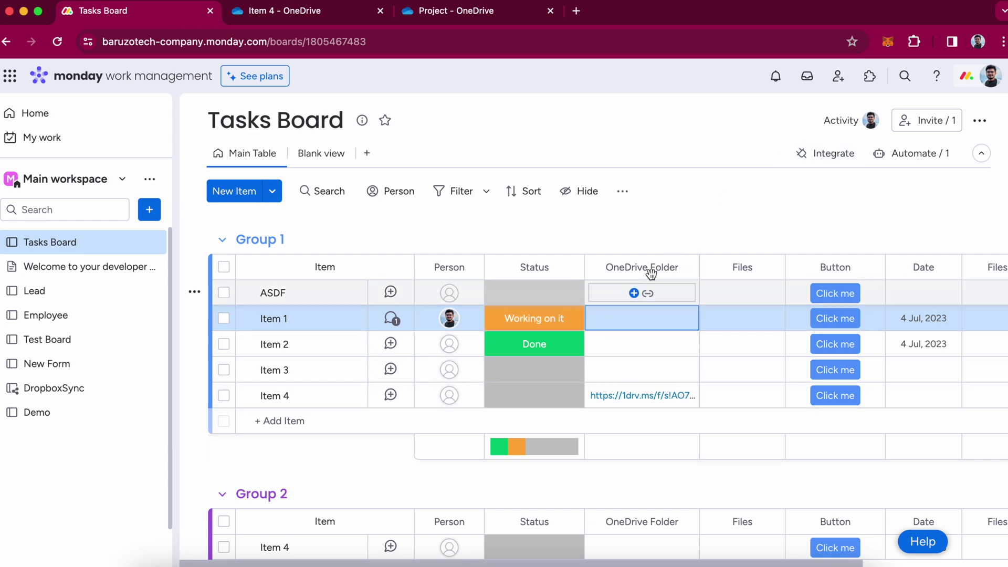
left_click(810, 165)
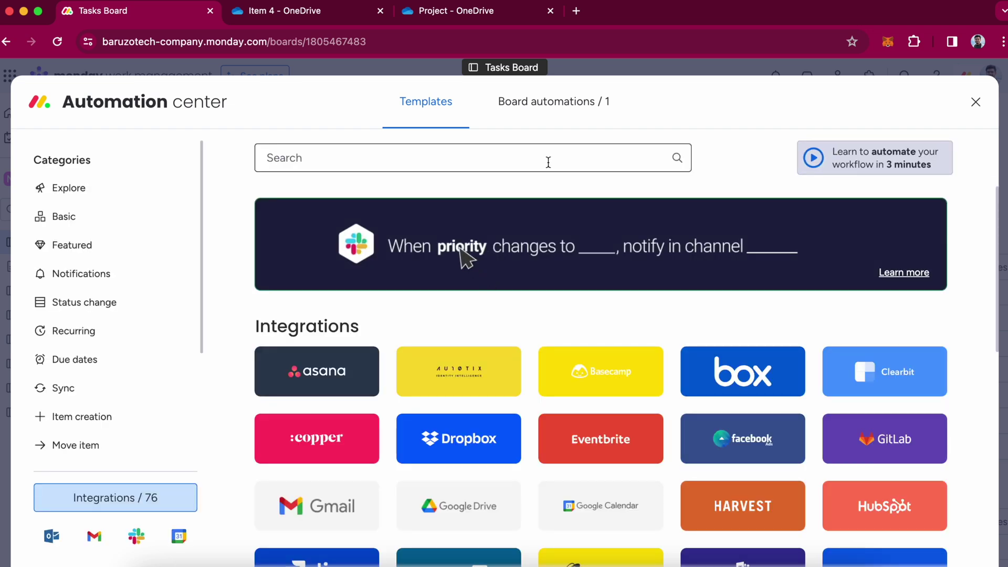
- Search 'onedri' and start from OneDrive Sync's 'When button clicked, create a new folder' template
left_click(548, 162)
type("onedri")
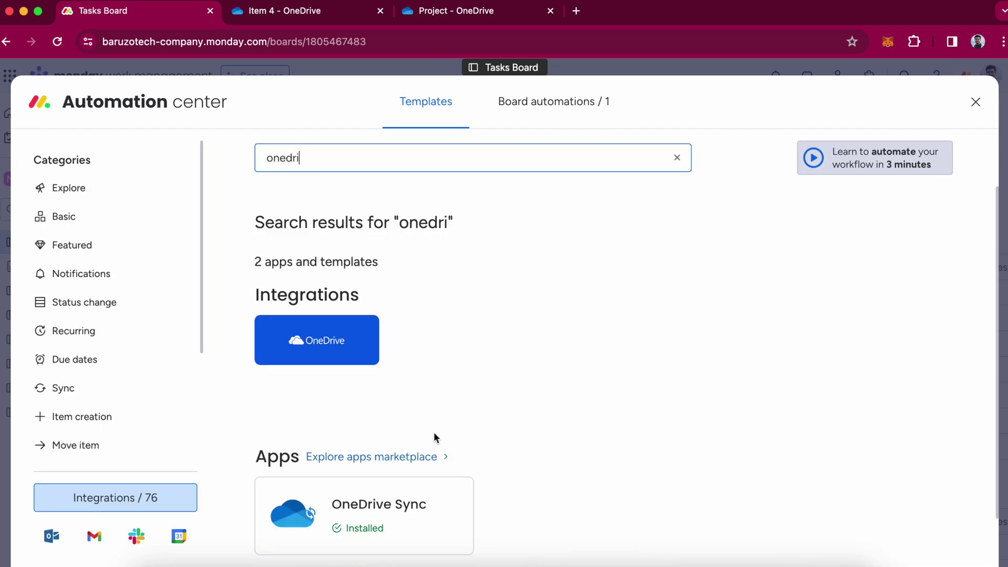
left_click(415, 508)
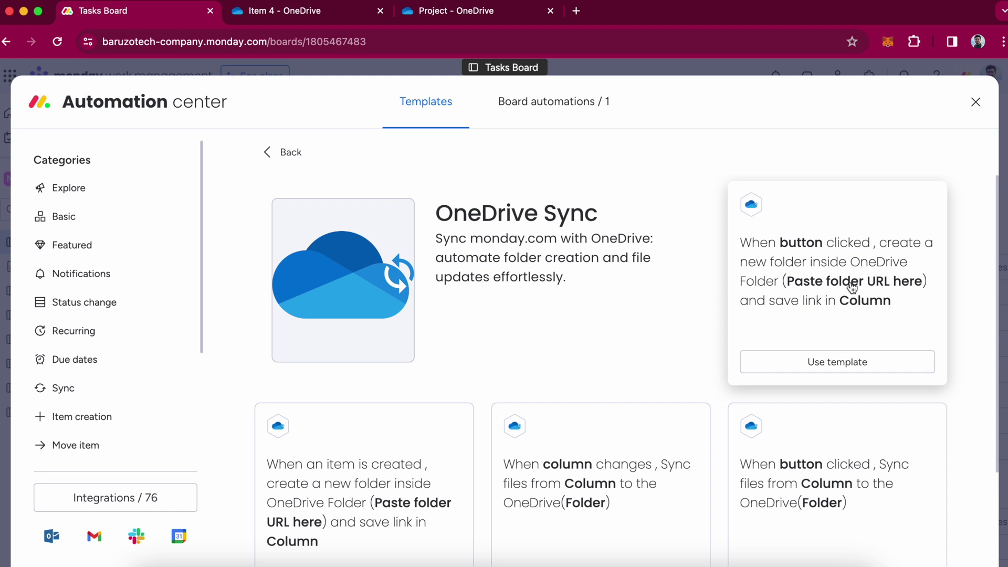
left_click(834, 363)
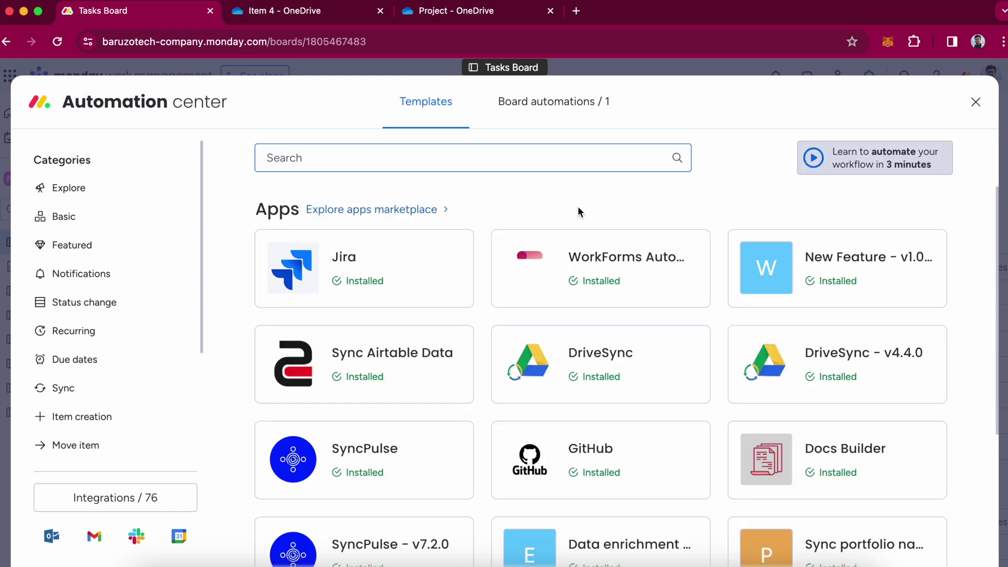
type("onedr")
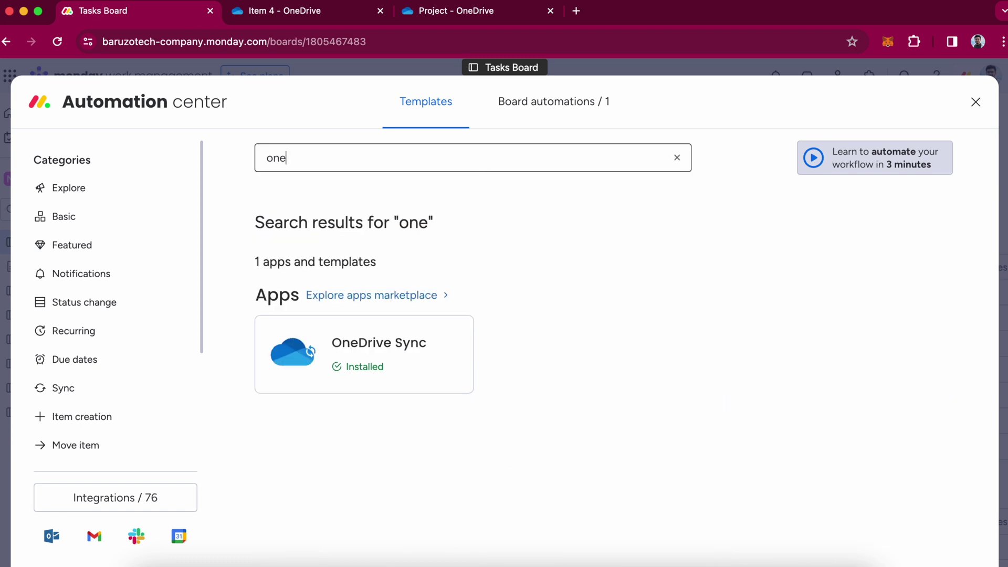
left_click(363, 355)
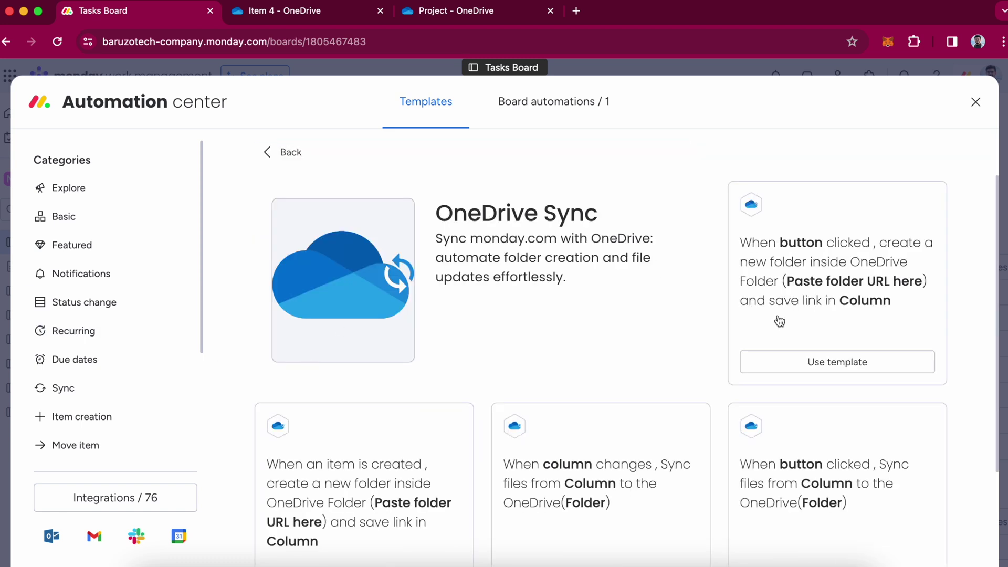
left_click(834, 362)
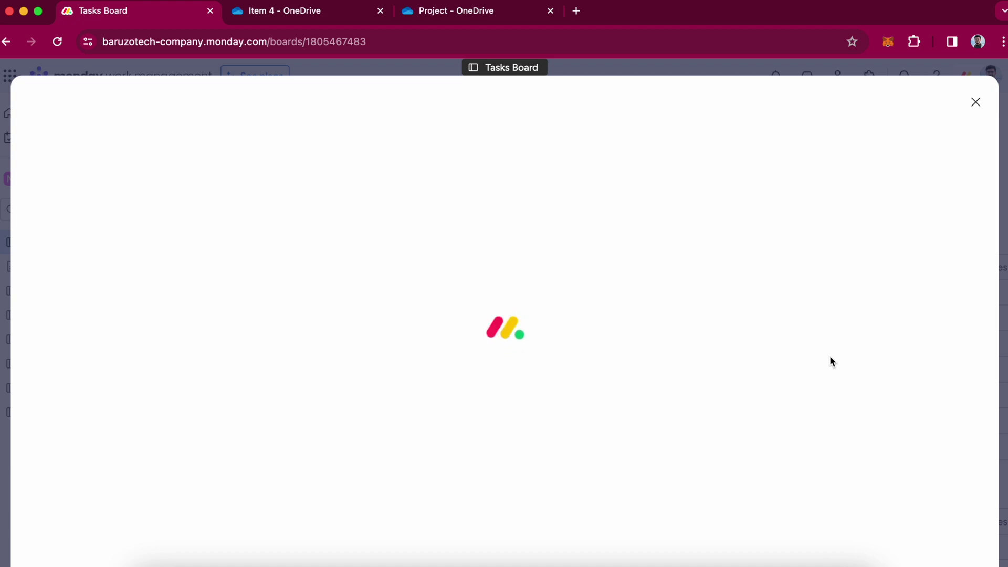
- Set Button as the trigger column and paste the OneDrive Project folder URL
left_click(291, 268)
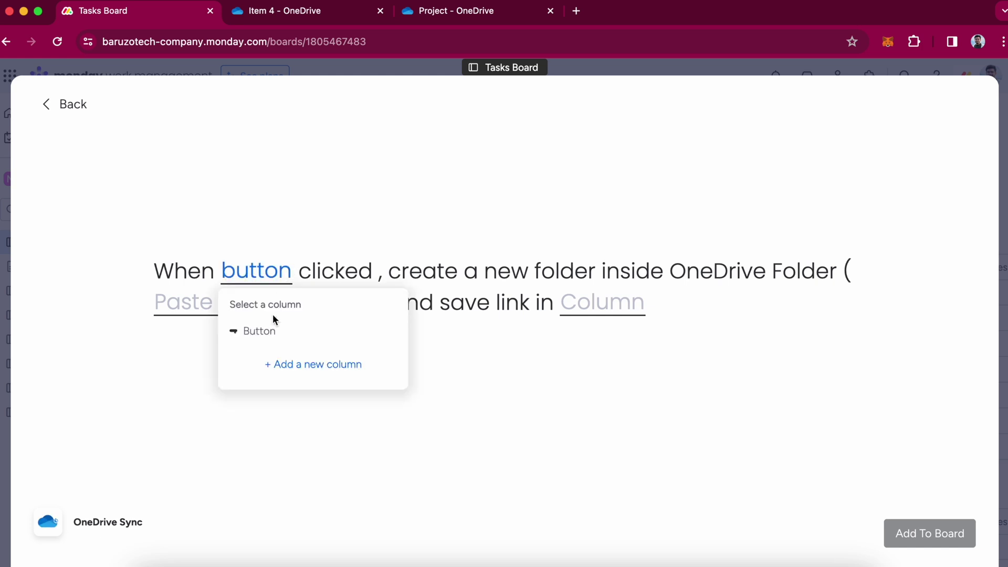
left_click(284, 330)
left_click(463, 15)
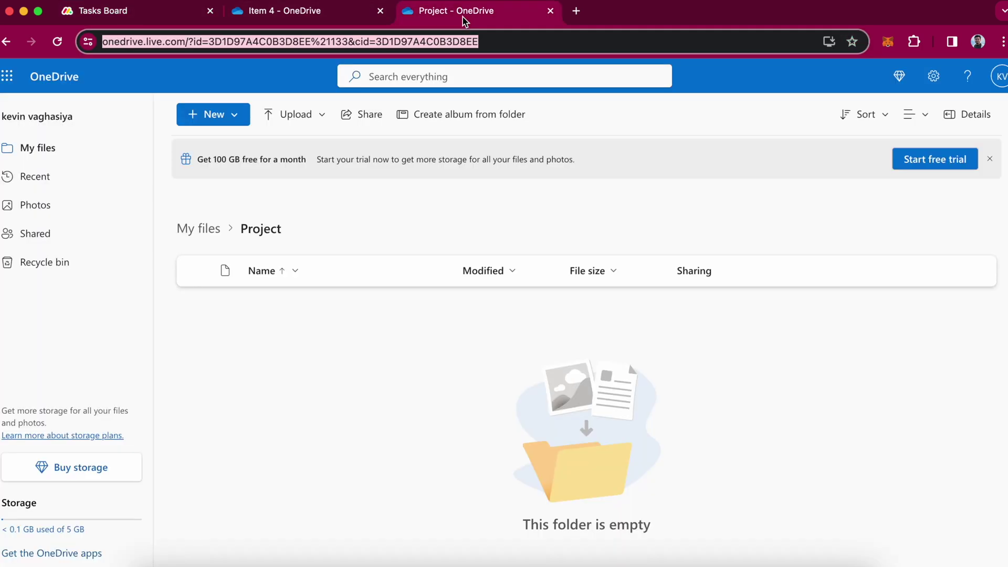
left_click(505, 39)
triple_click(505, 40)
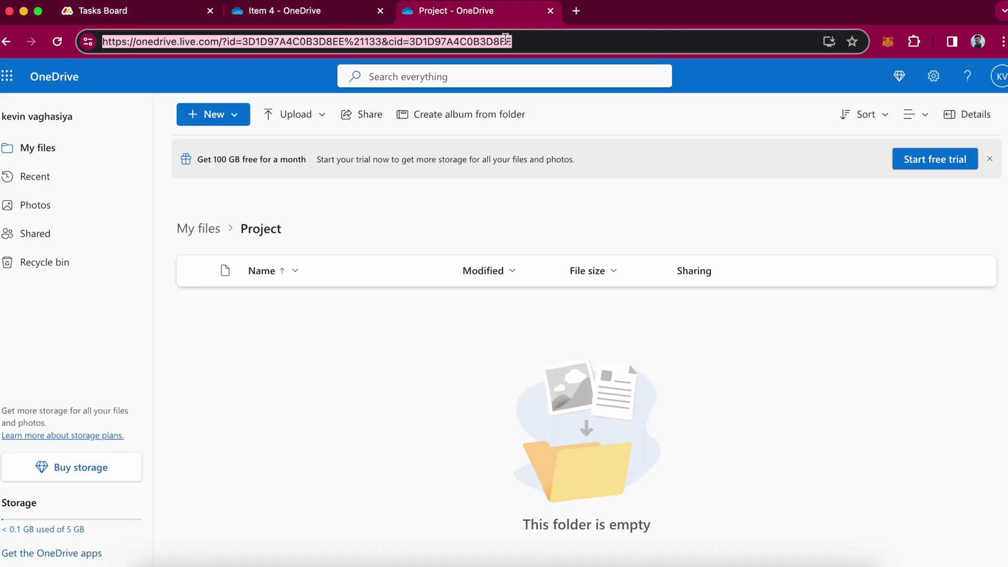
left_click(164, 19)
left_click(307, 310)
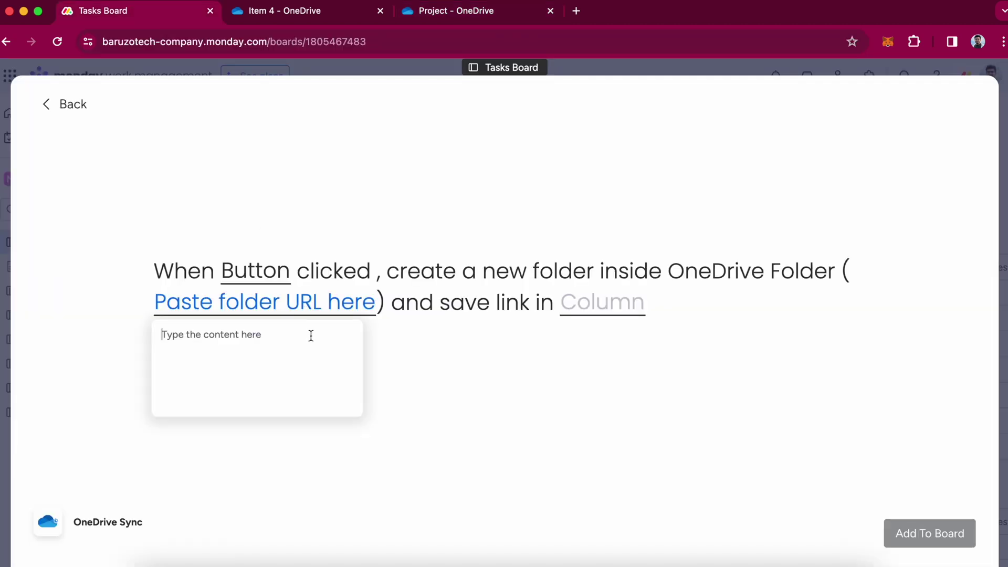
type("https://onedrive.live.com/?id=3D1D87A4C0B308EE%21138&cid=3D1D87A4C0B308EE")
- Save folder links in the OneDrive Folder column and add the automation to the board
left_click(633, 307)
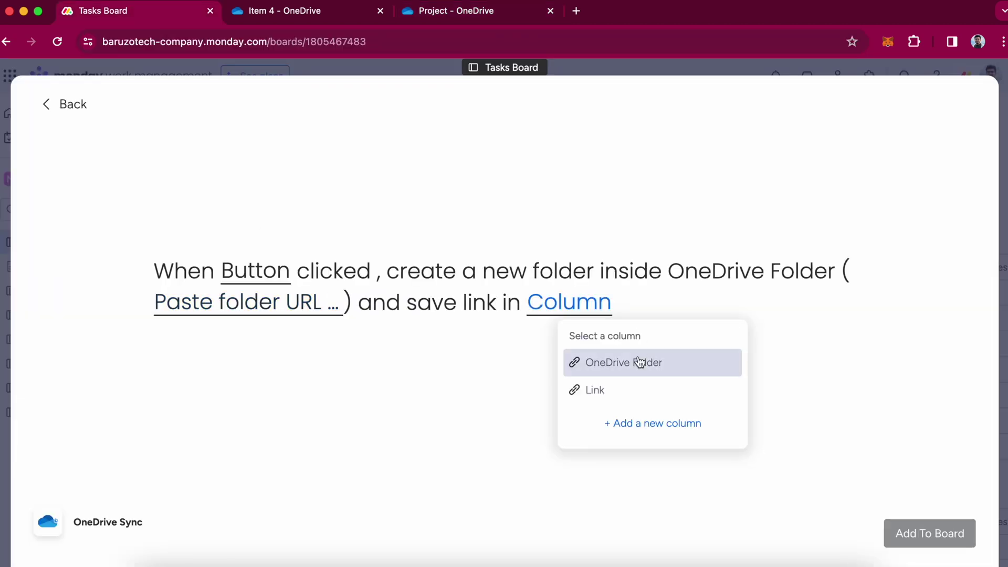
left_click(639, 360)
left_click(928, 533)
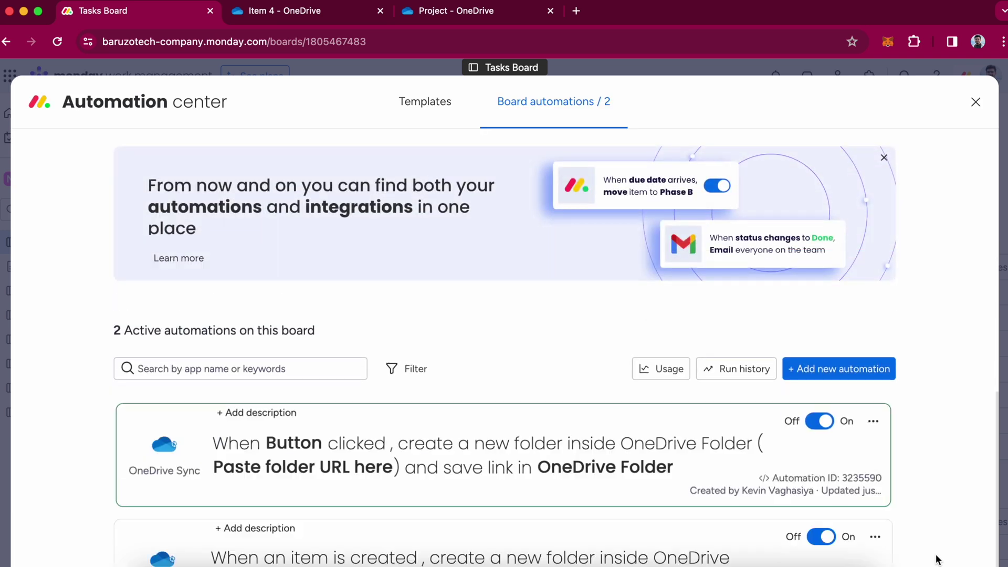
- Switch off the 'When an item is created' folder automation and close the Automation center
scroll(785, 462, "down", 4)
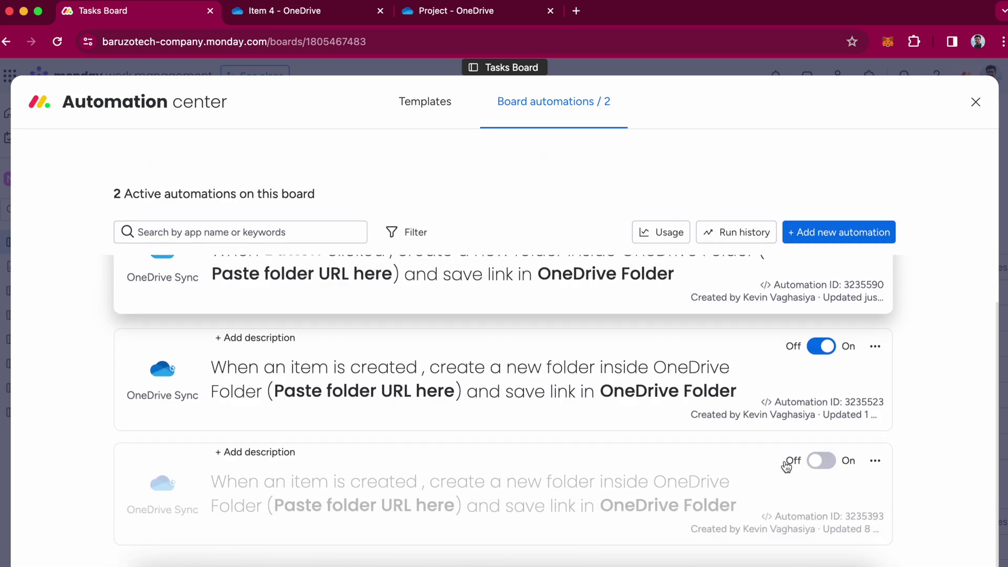
left_click(821, 333)
scroll(915, 283, "up", 4)
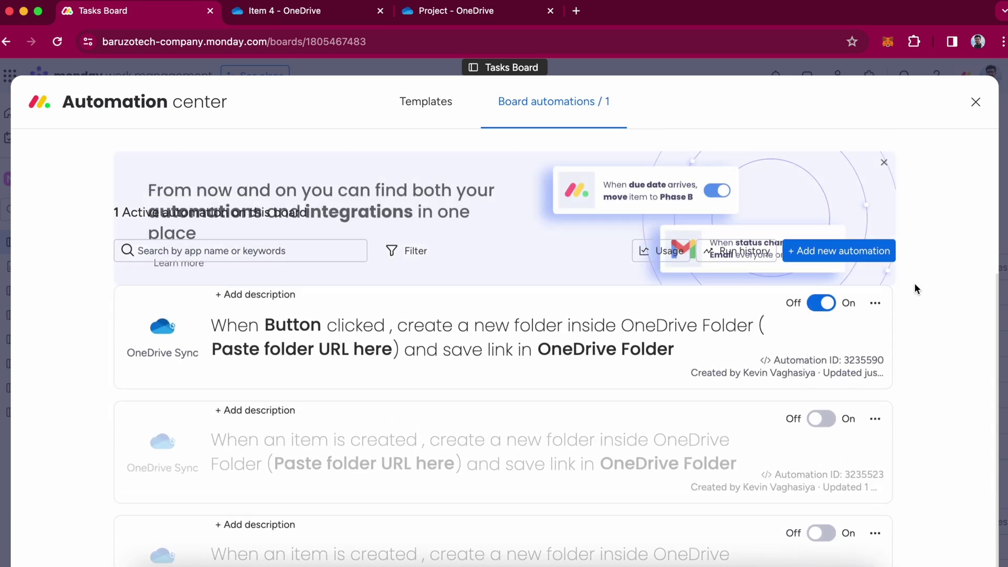
left_click(975, 103)
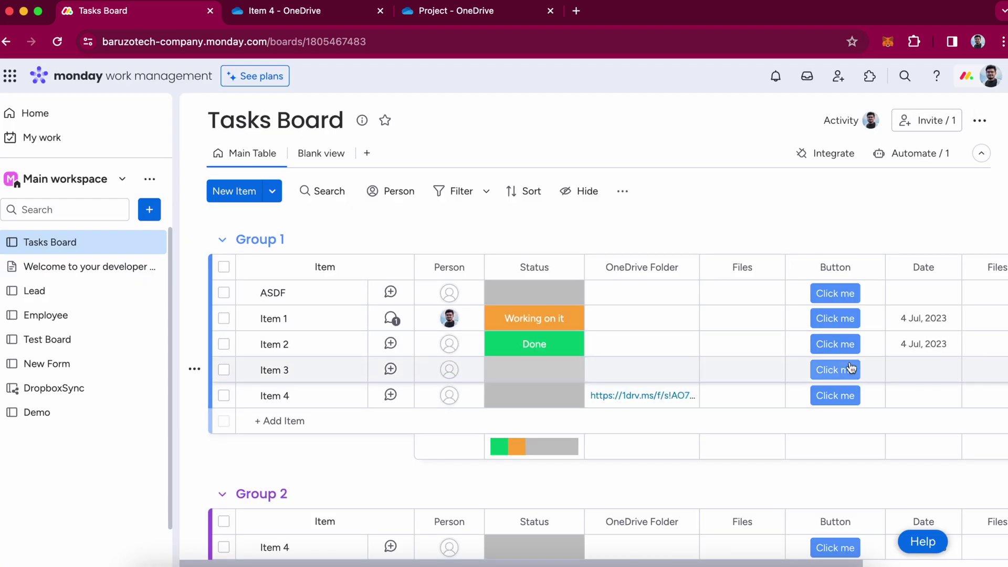
- Click Item 3's button, check its new OneDrive folder, then reopen the Automation center
left_click(842, 372)
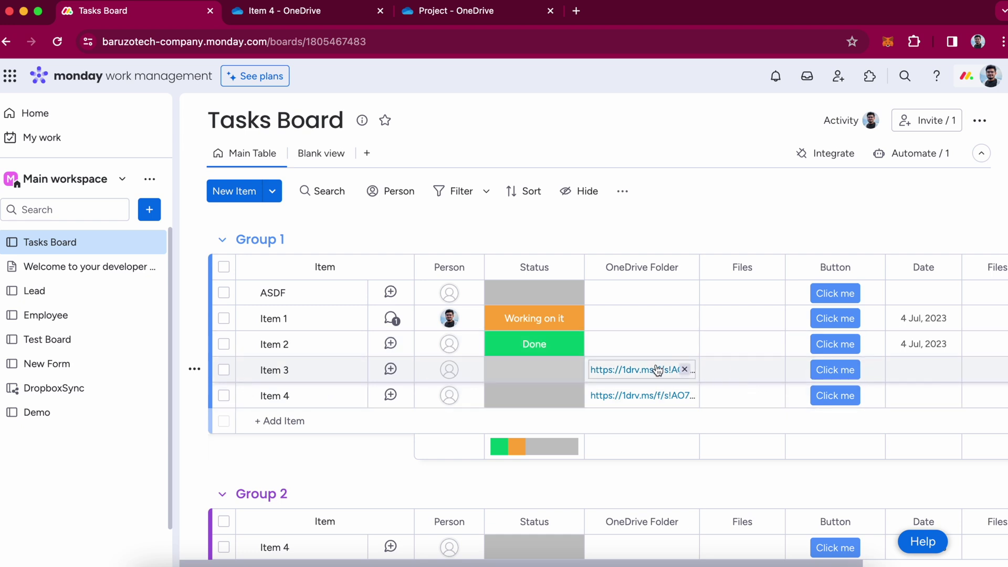
left_click(659, 370)
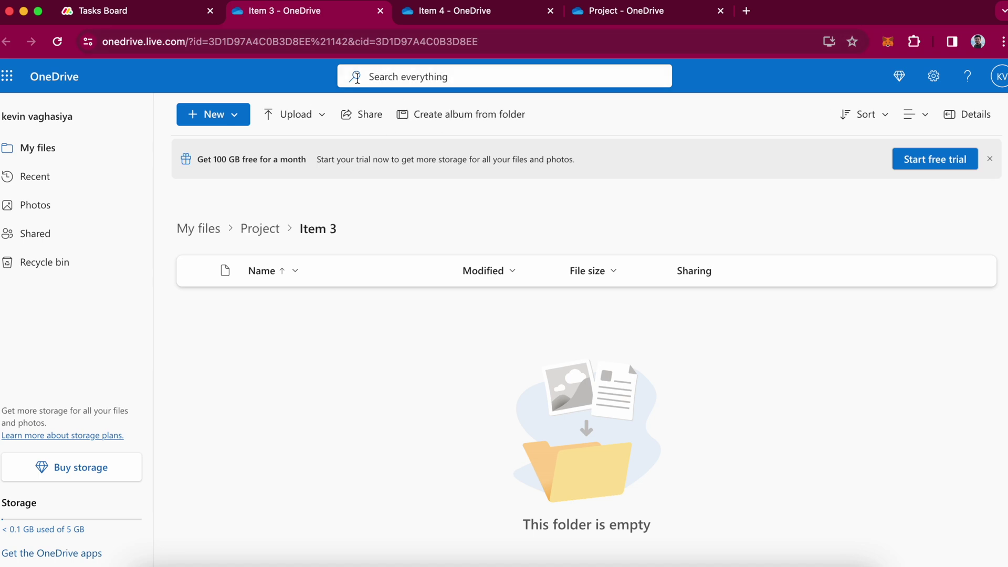
left_click(381, 11)
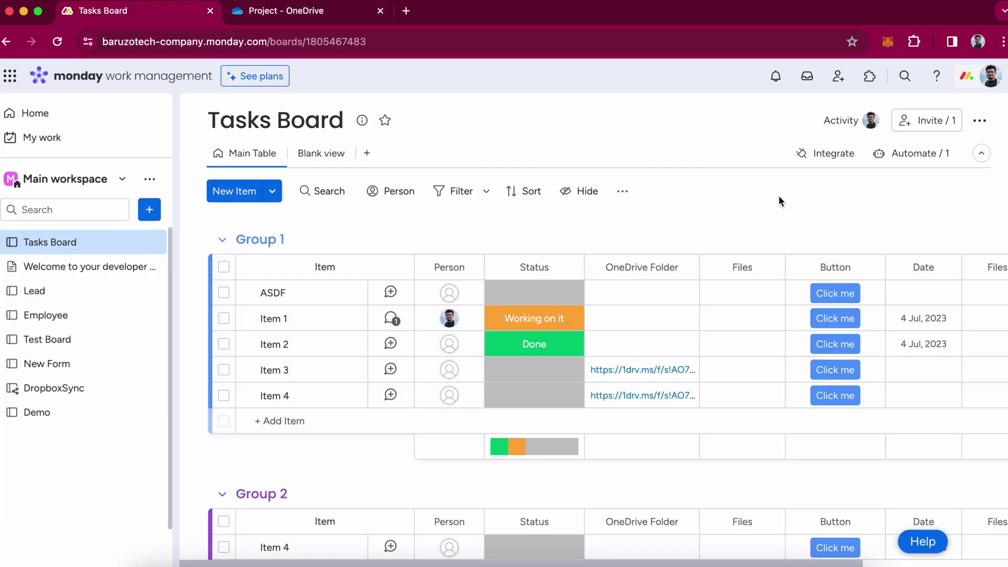
left_click(804, 151)
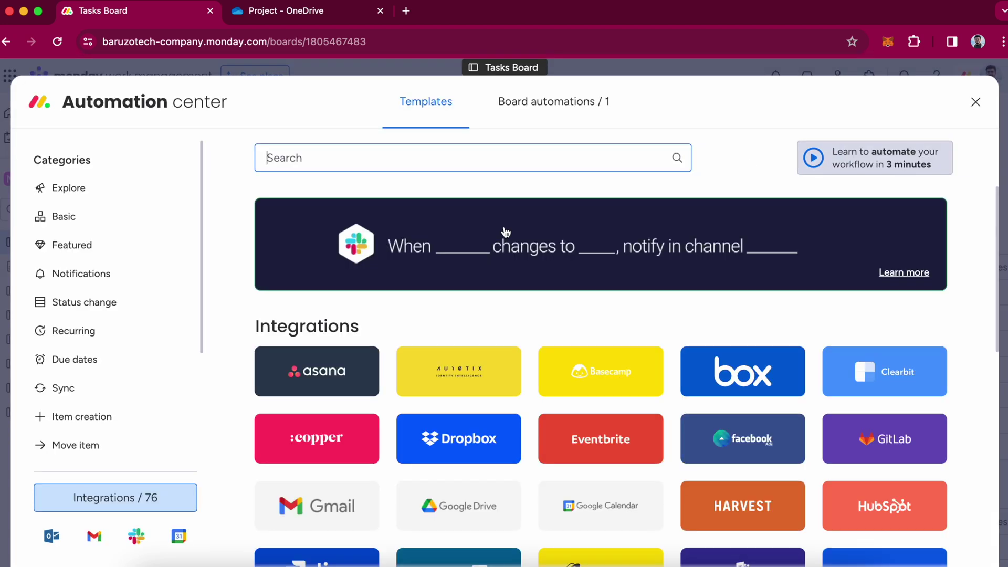
- Search 'onedri' and start from OneDrive Sync's column-change file sync template
left_click(547, 159)
type("on")
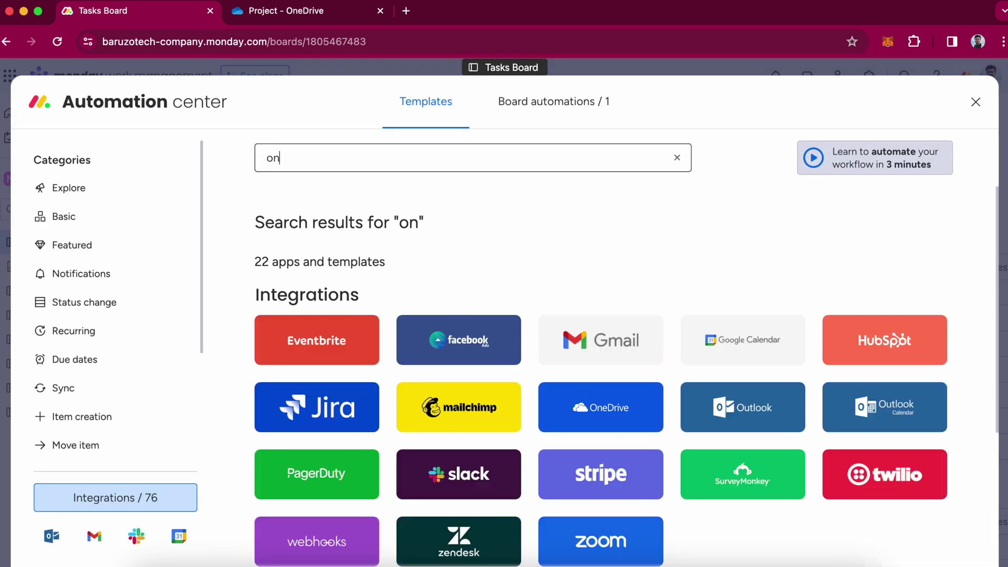
type("edri")
left_click(401, 529)
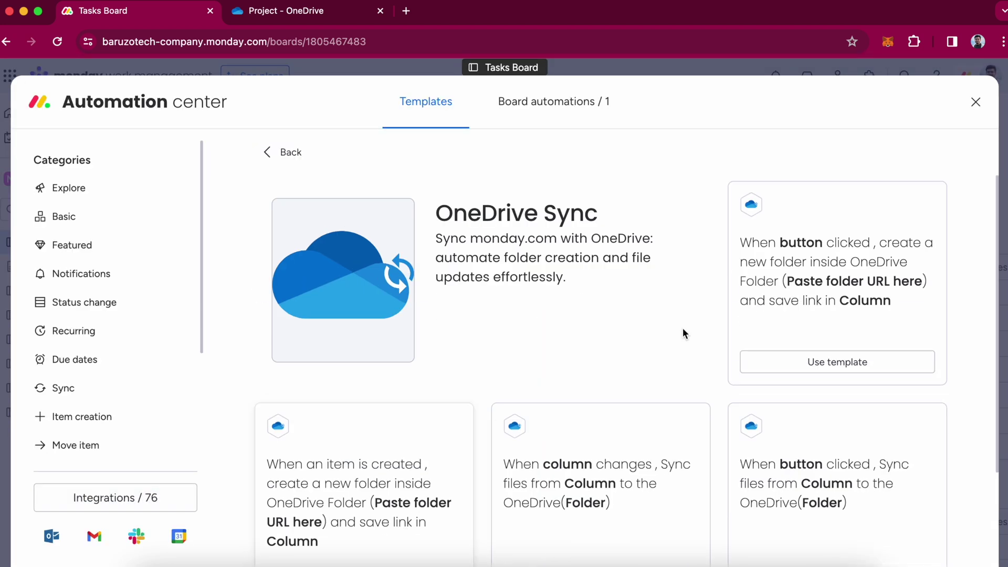
scroll(709, 341, "down", 3)
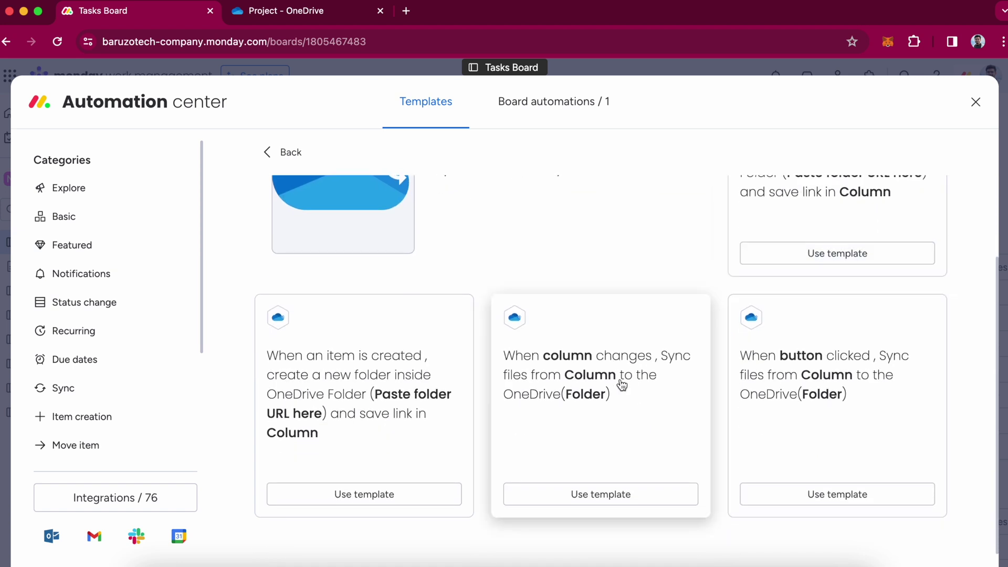
left_click(590, 496)
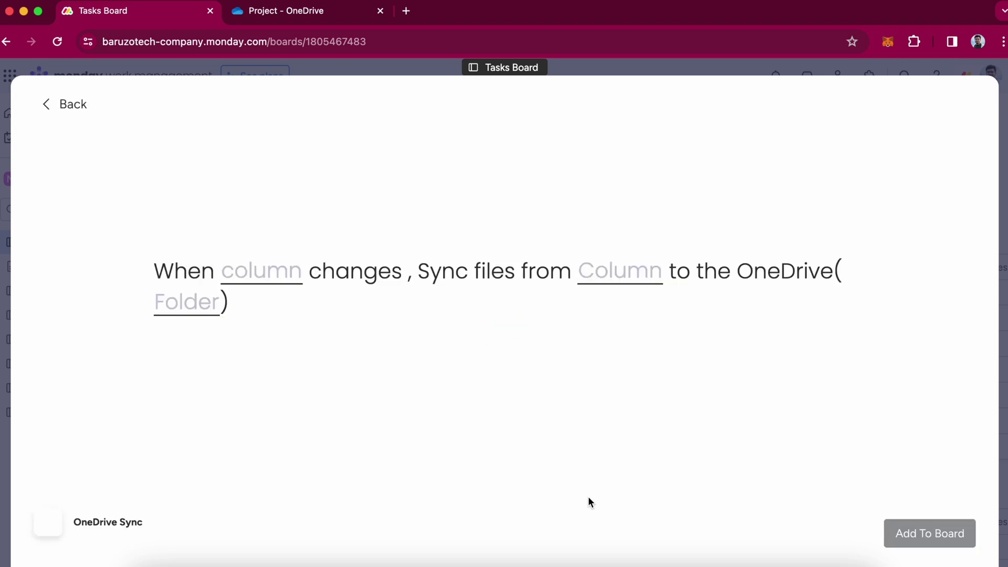
- Sync uploads from the Files column into OneDrive Folder, add it to the board, and close
left_click(288, 285)
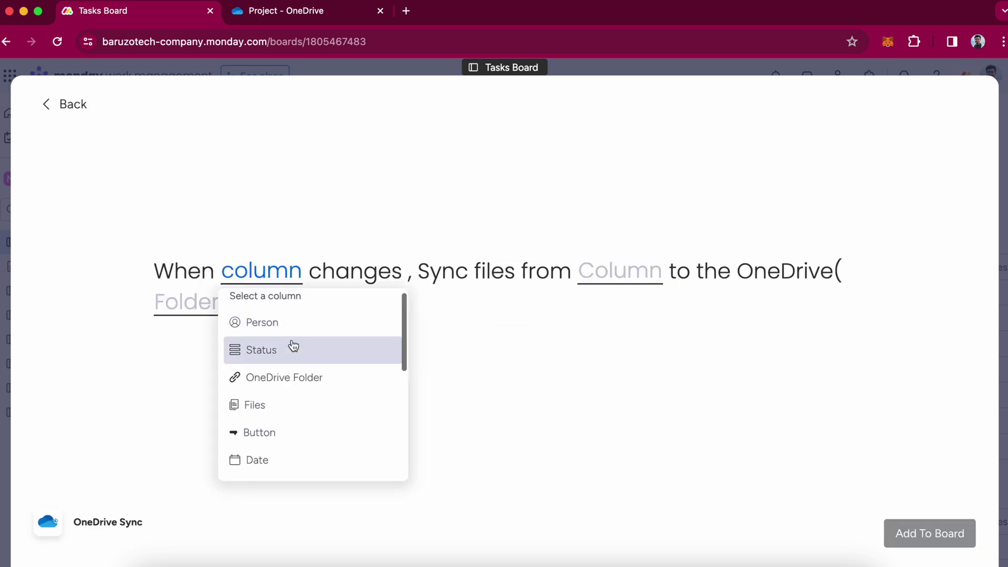
left_click(297, 407)
left_click(618, 268)
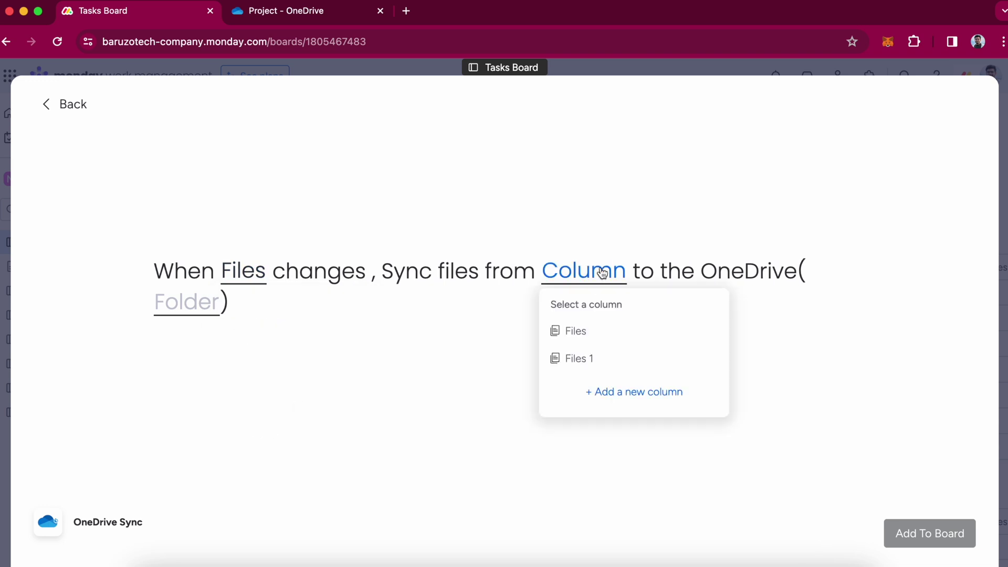
left_click(617, 335)
left_click(811, 296)
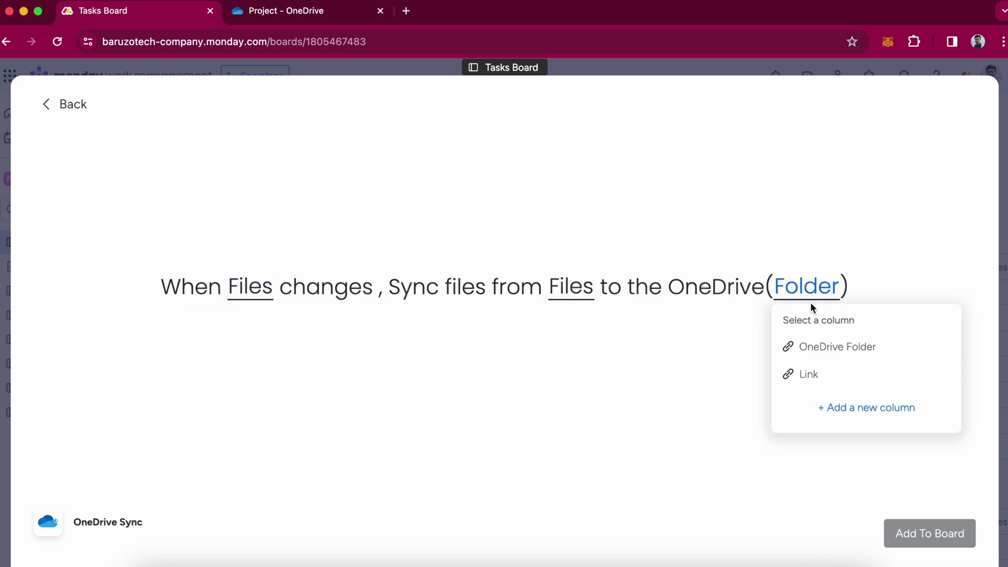
left_click(822, 348)
left_click(926, 532)
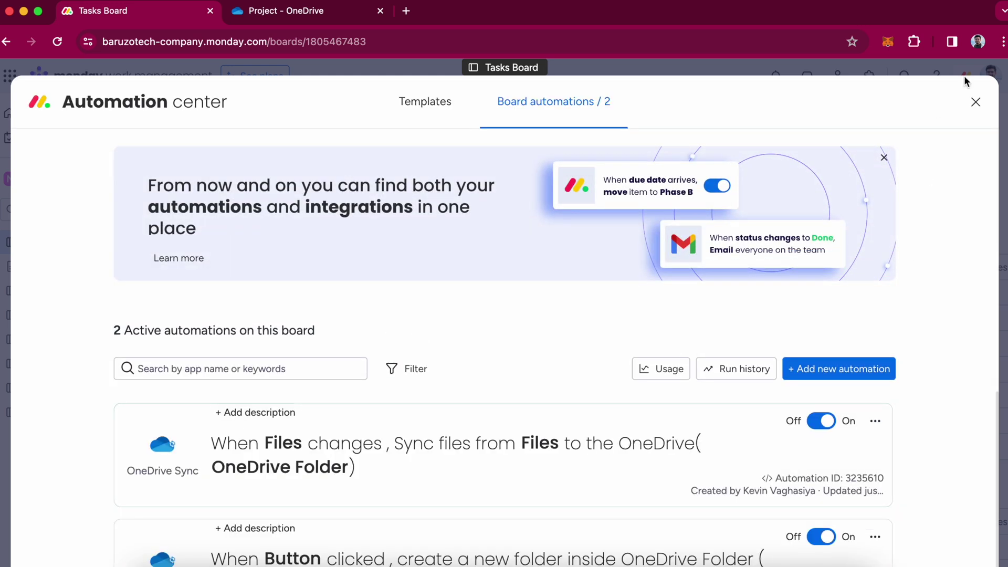
left_click(978, 102)
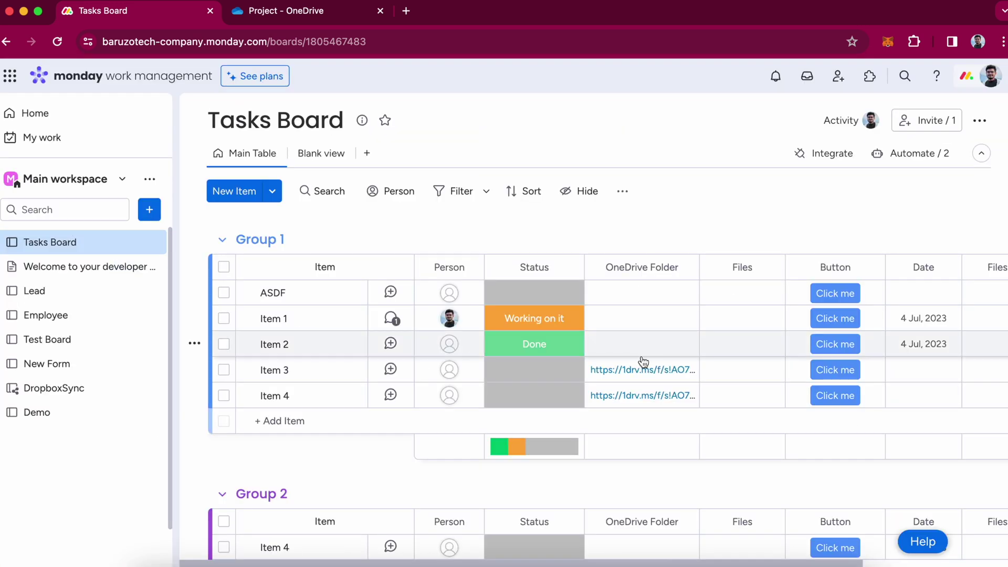
- Upload 110.pdf from the computer into Item 3's Files cell
left_click(736, 370)
left_click(804, 348)
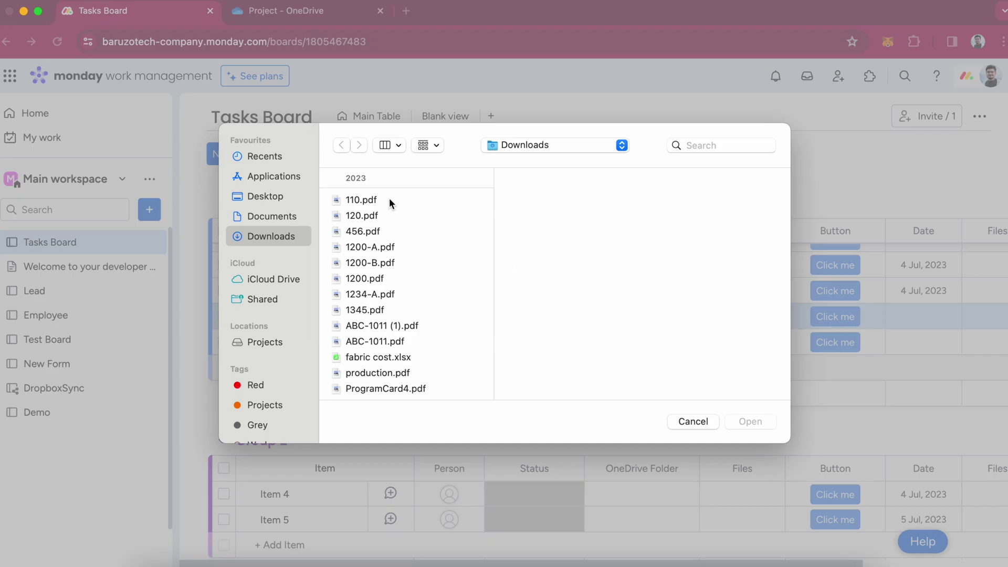
double_click(389, 198)
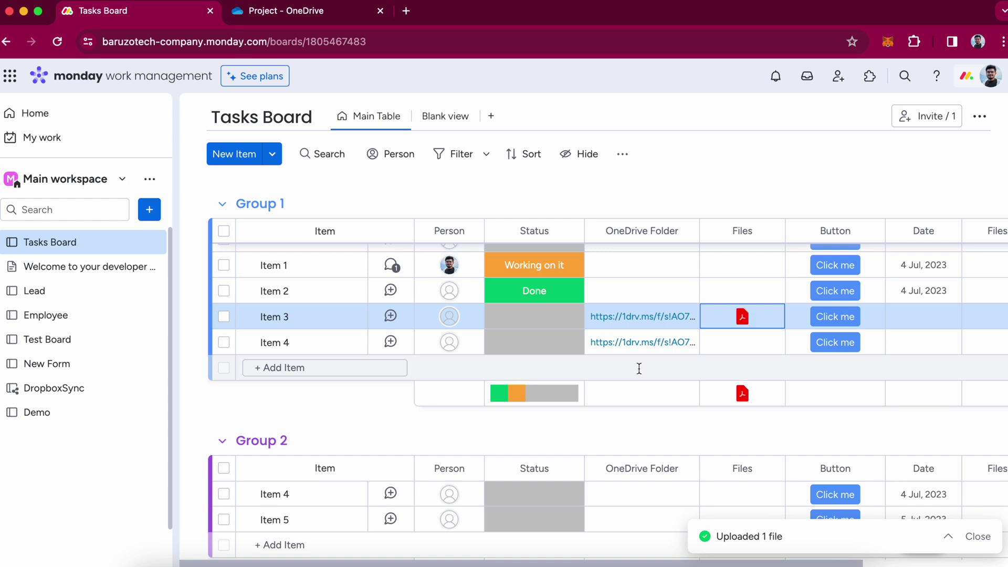
- Confirm 110.pdf appears in Item 3's OneDrive folder, then return to the Tasks Board
left_click(646, 316)
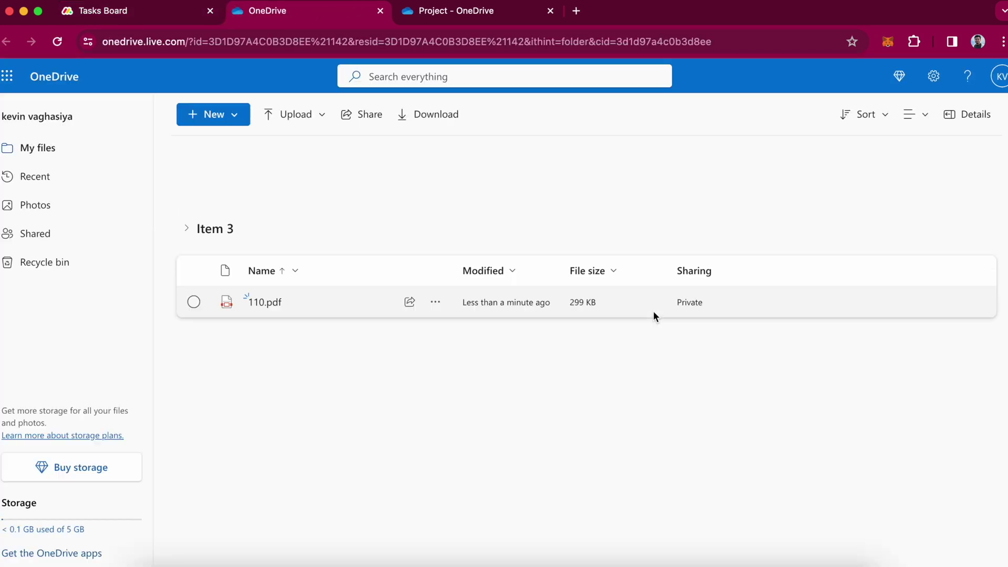
left_click(164, 20)
left_click(709, 317)
- Upload 1200-A.pdf and 1200-B.pdf from Downloads to Item 3's Files column
left_click(751, 357)
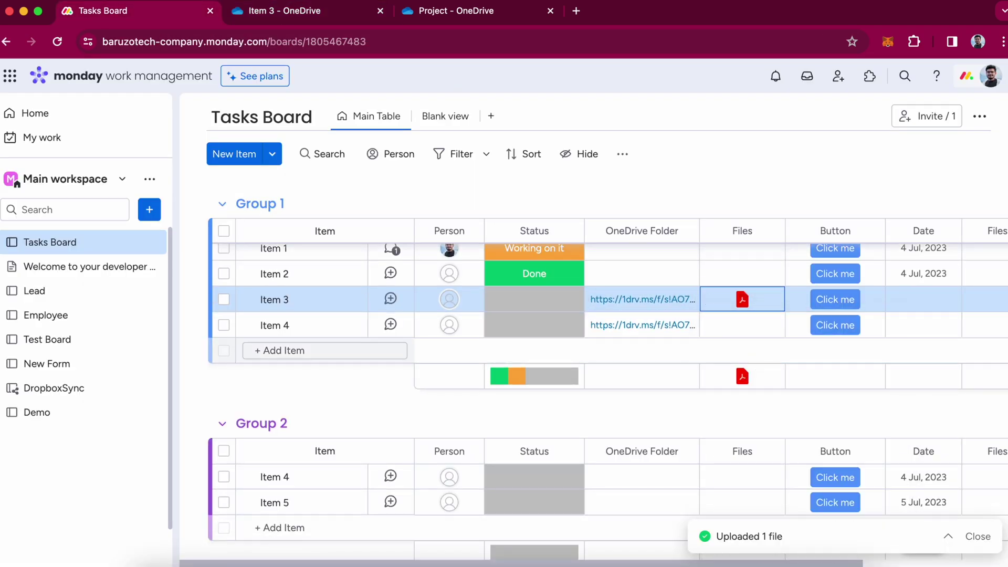
left_click(418, 263)
left_click(420, 248, "shift")
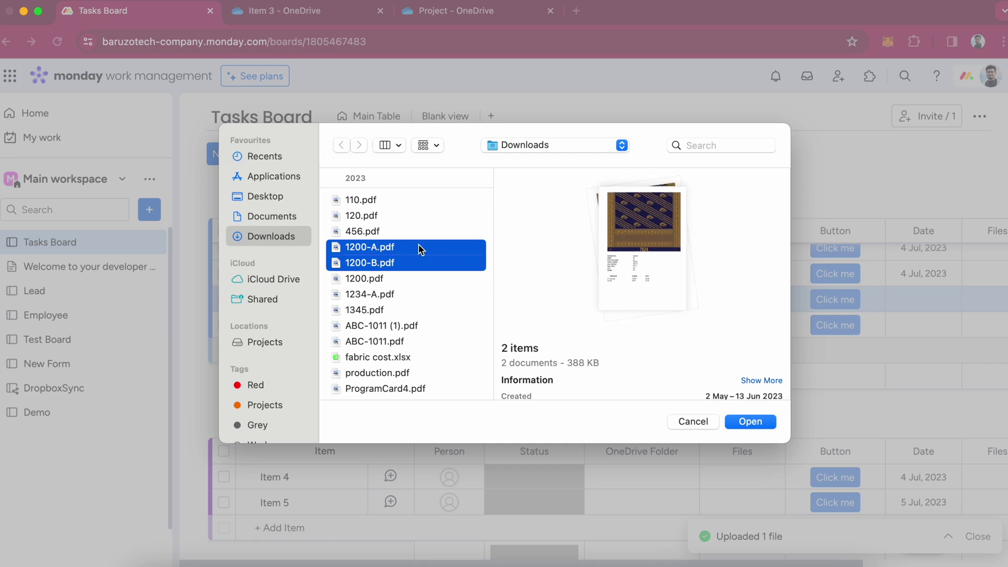
left_click(748, 421)
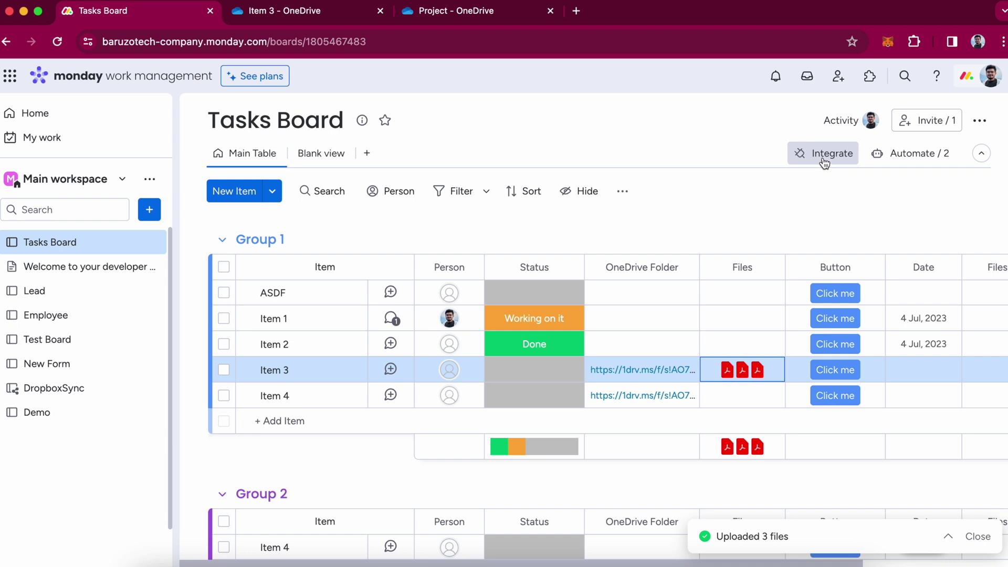
- Turn off the Files sync and button folder-creation OneDrive Sync board automations
left_click(825, 153)
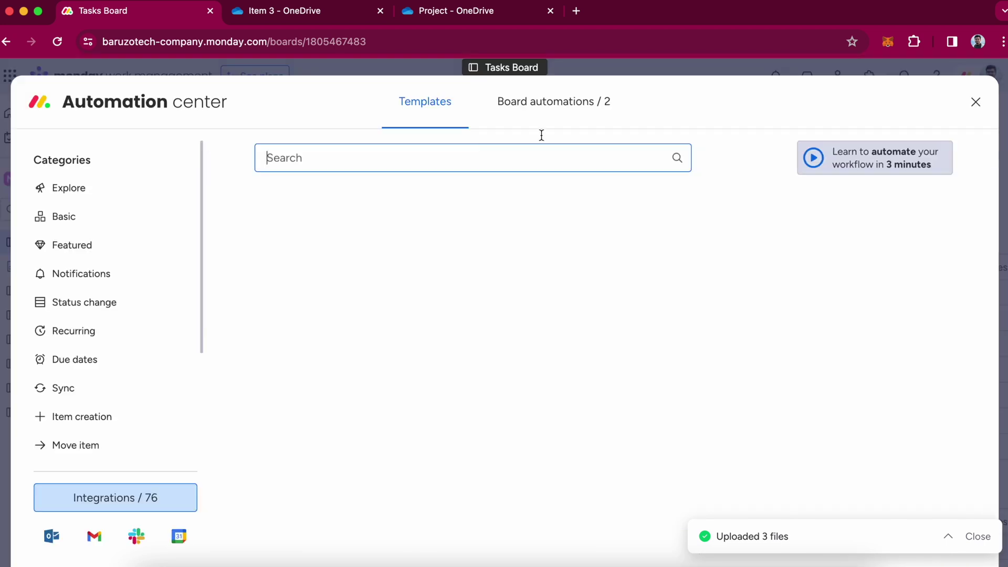
left_click(564, 105)
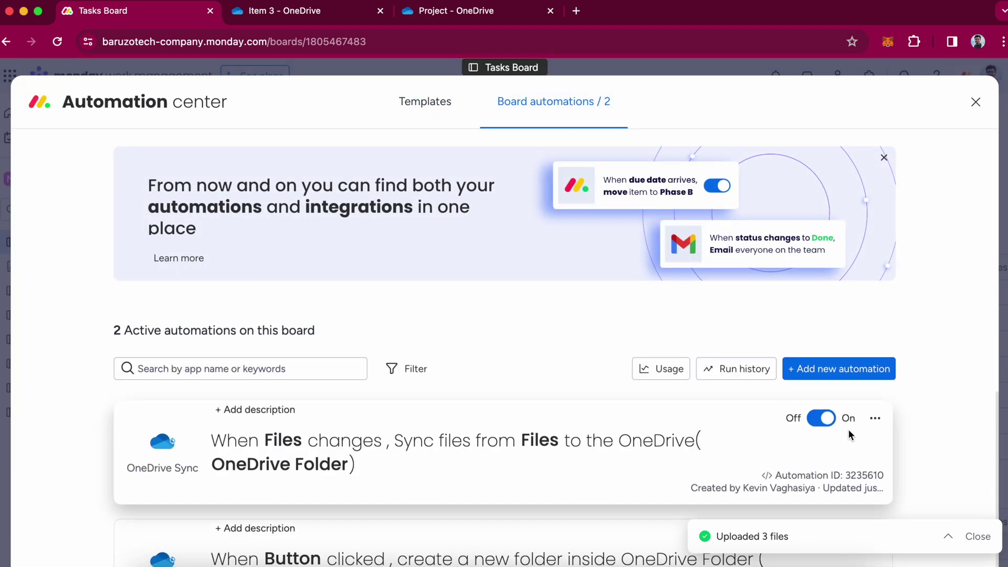
left_click(821, 418)
scroll(827, 452, "down", 3)
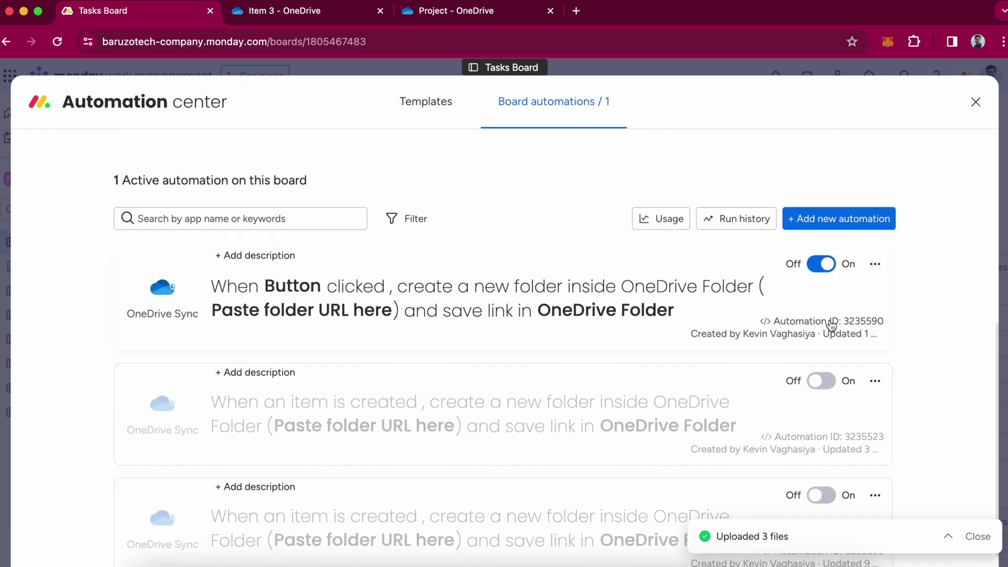
left_click(821, 262)
- Search templates for 'one drive', browse OneDrive Sync templates, then reopen the Automation center
left_click(428, 104)
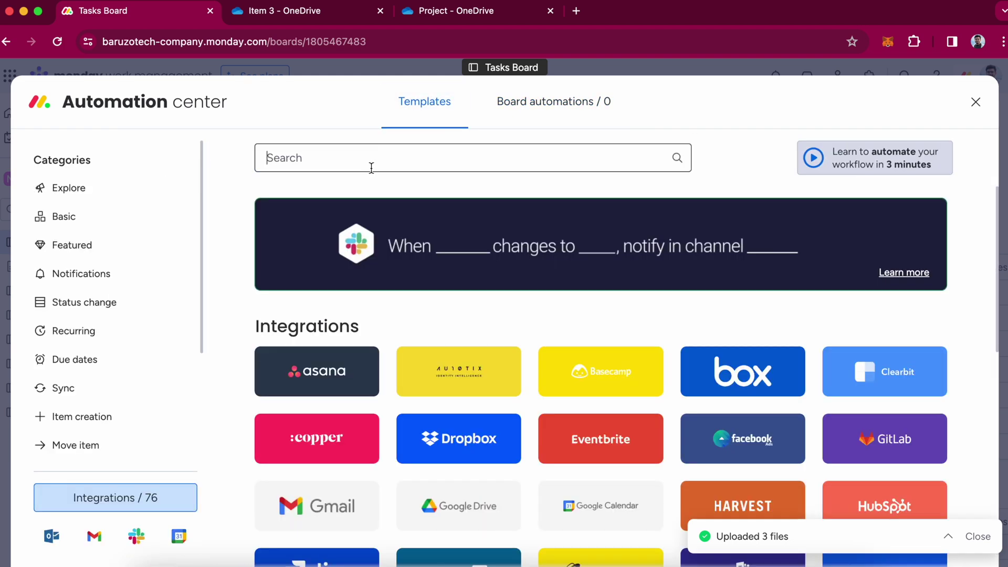
left_click(379, 158)
type("one drive")
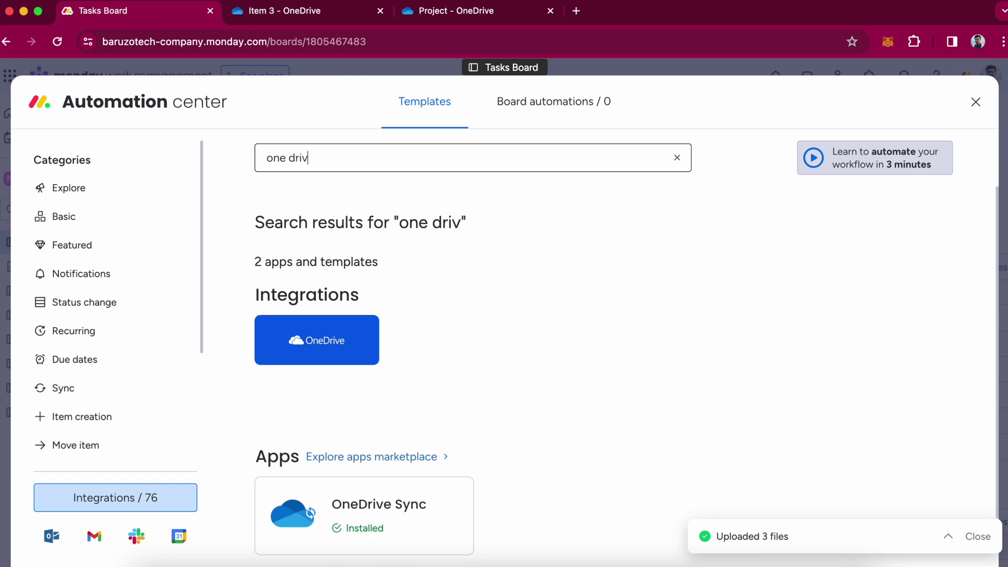
left_click(354, 509)
scroll(783, 385, "down", 3)
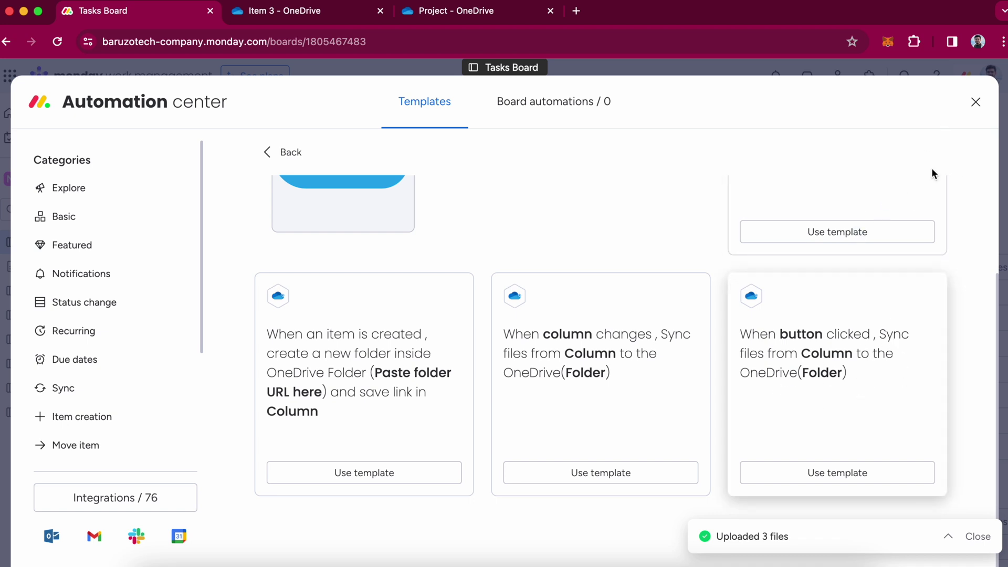
left_click(975, 103)
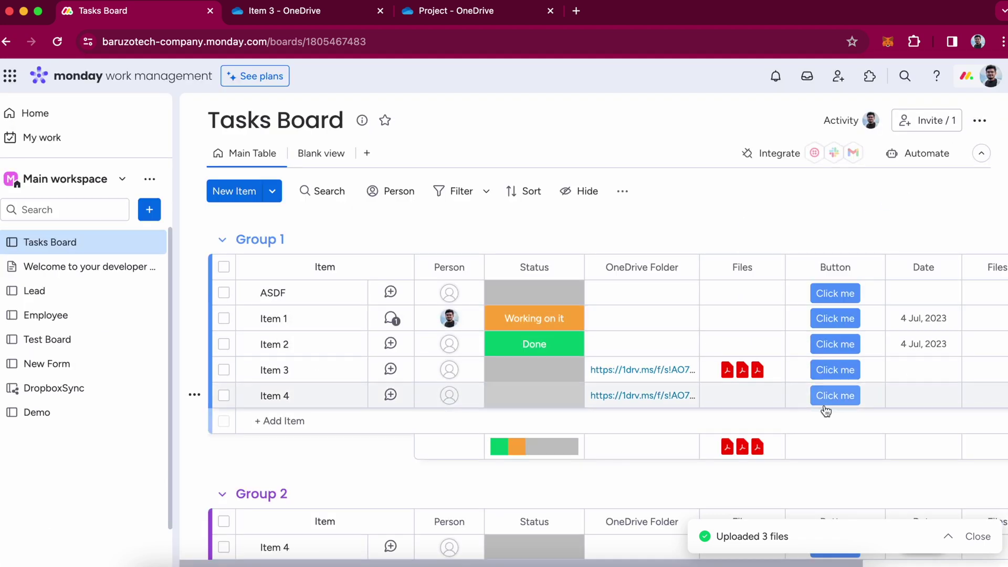
left_click(915, 165)
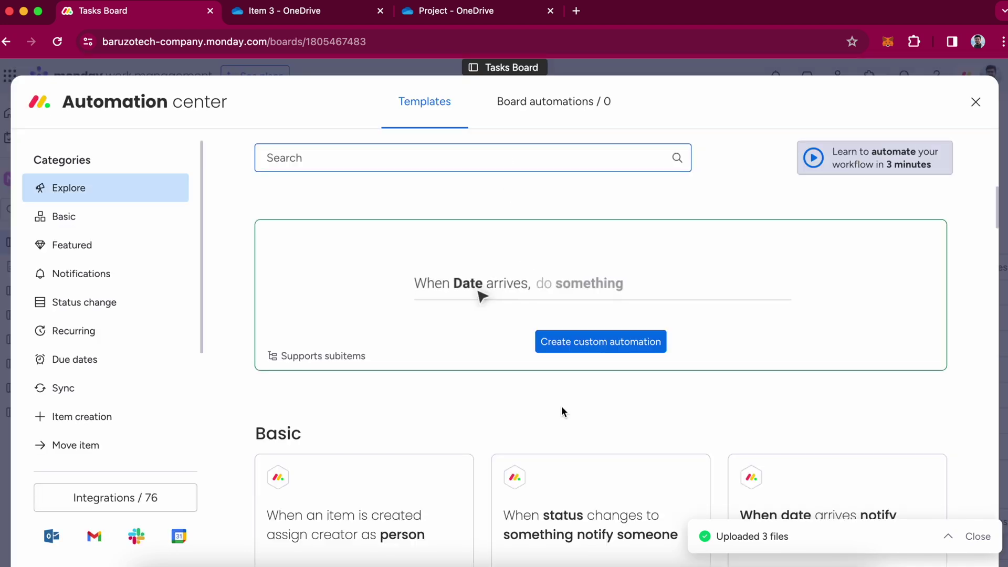
scroll(562, 406, "down", 3)
scroll(628, 428, "down", 1)
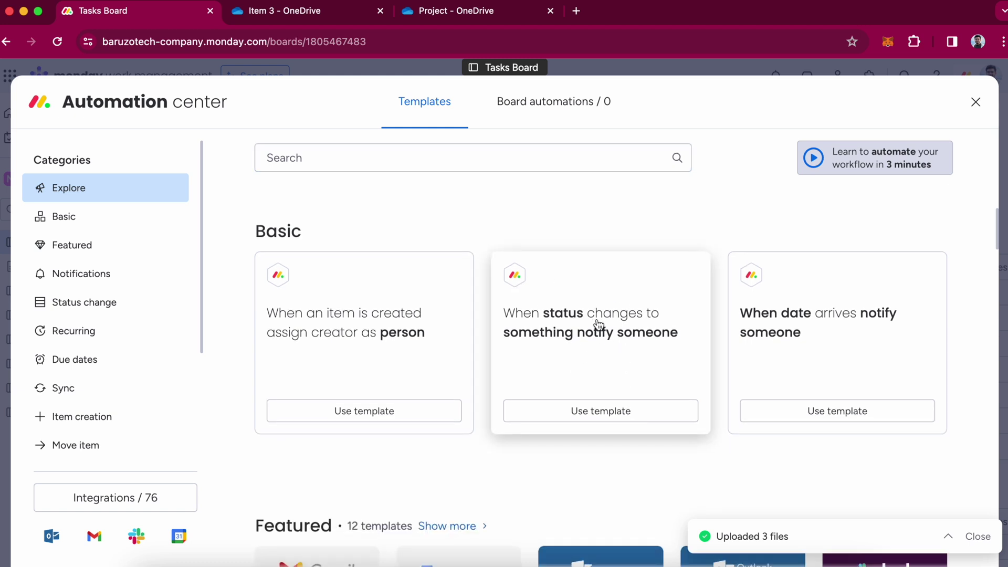
scroll(635, 405, "down", 1)
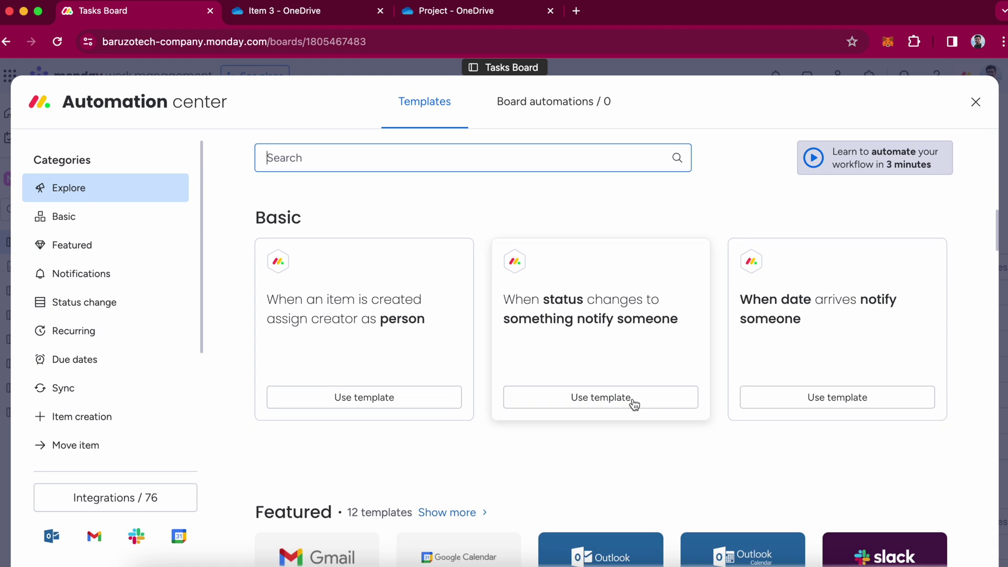
left_click(634, 404)
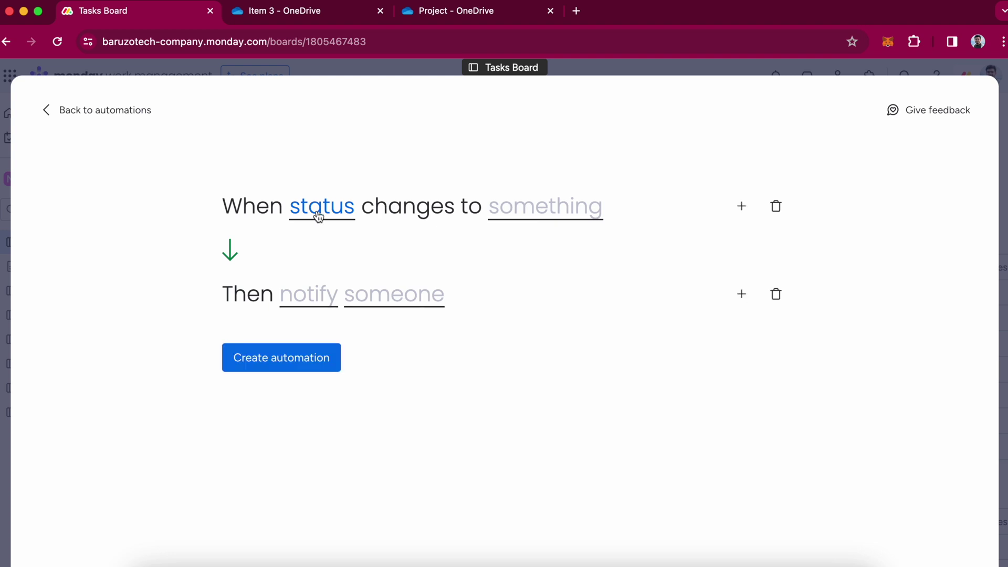
left_click(742, 294)
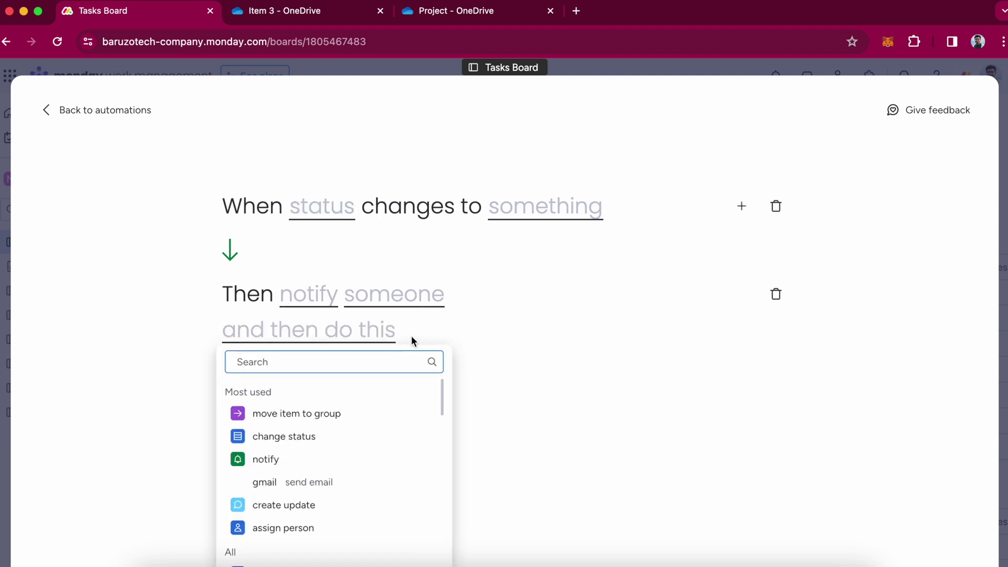
type("onedrive")
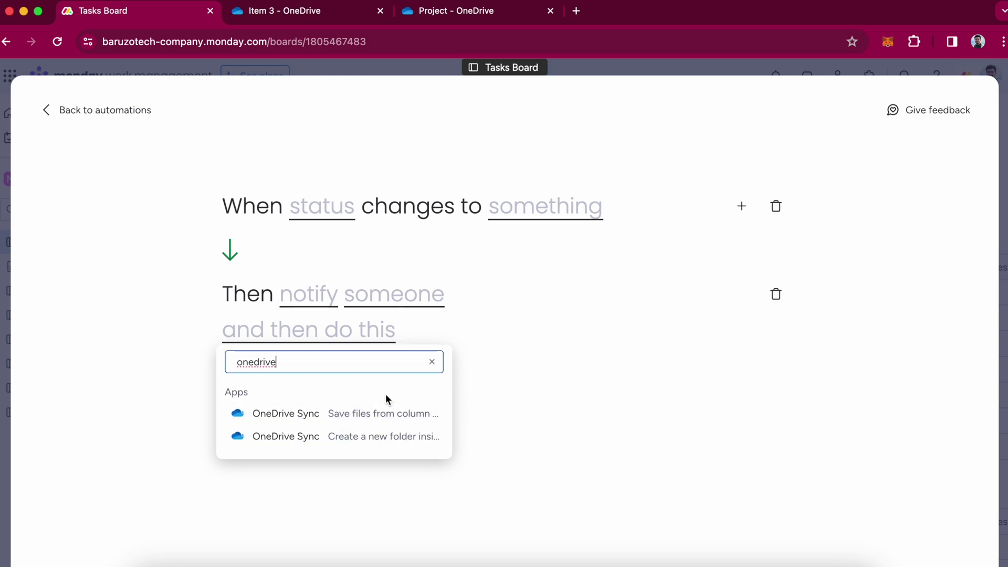
left_click(395, 417)
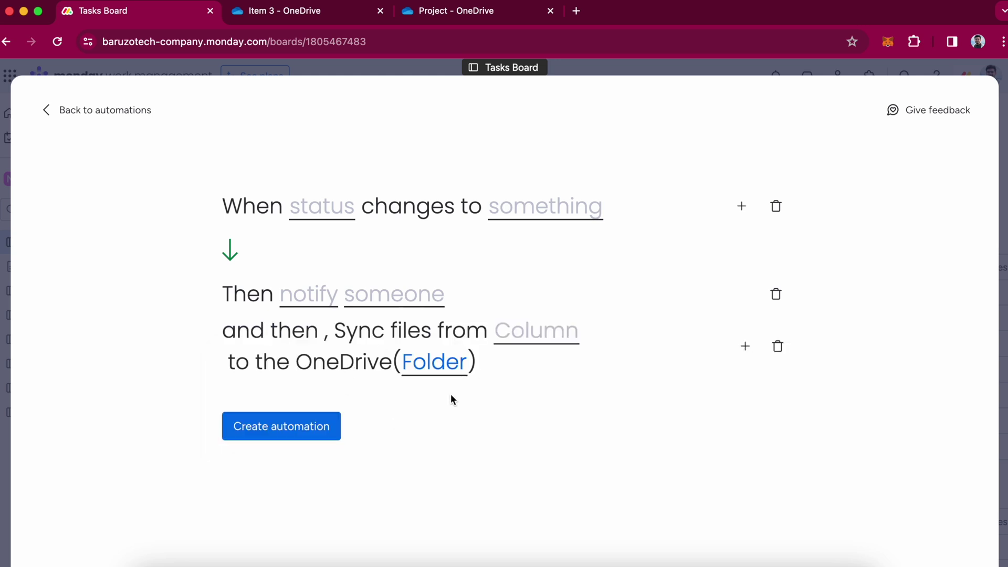
left_click(113, 111)
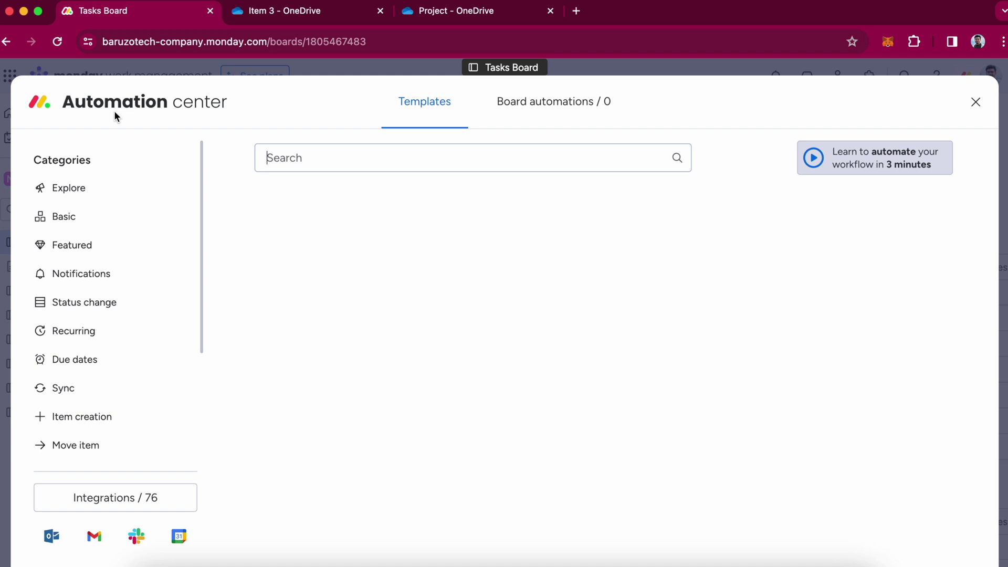
left_click(979, 104)
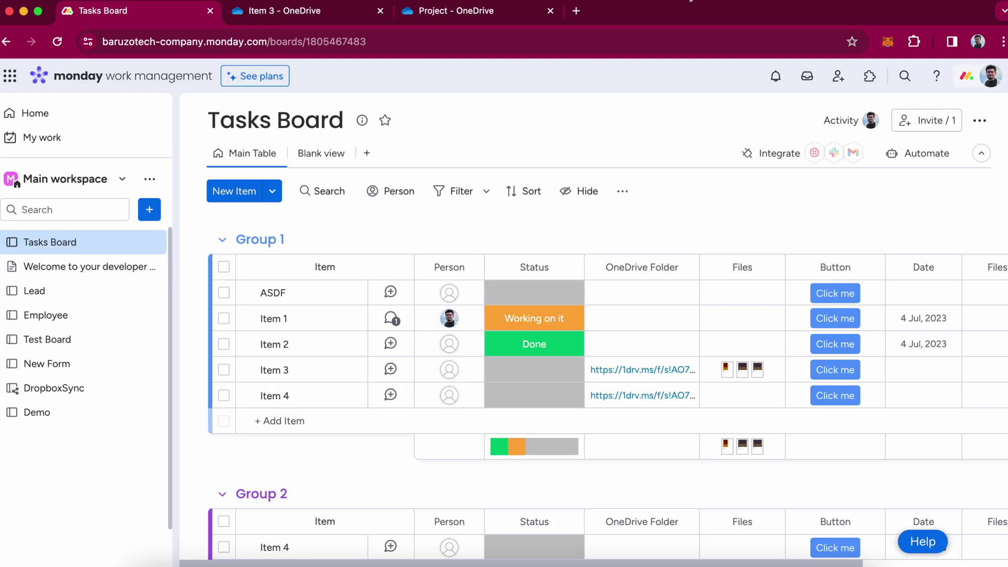